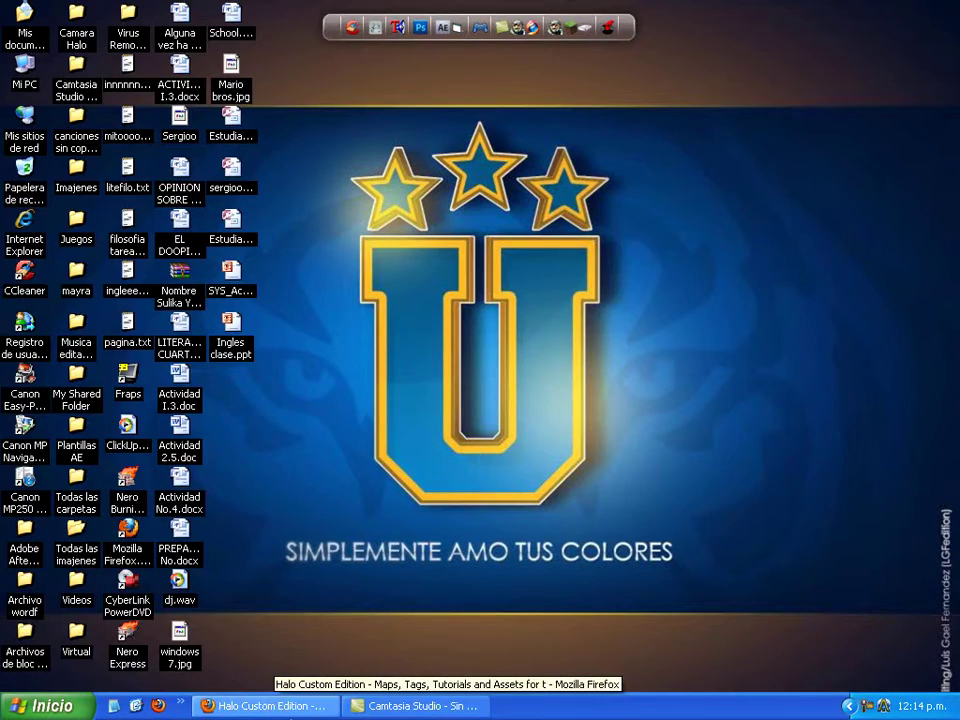
click(283, 714)
click(283, 714)
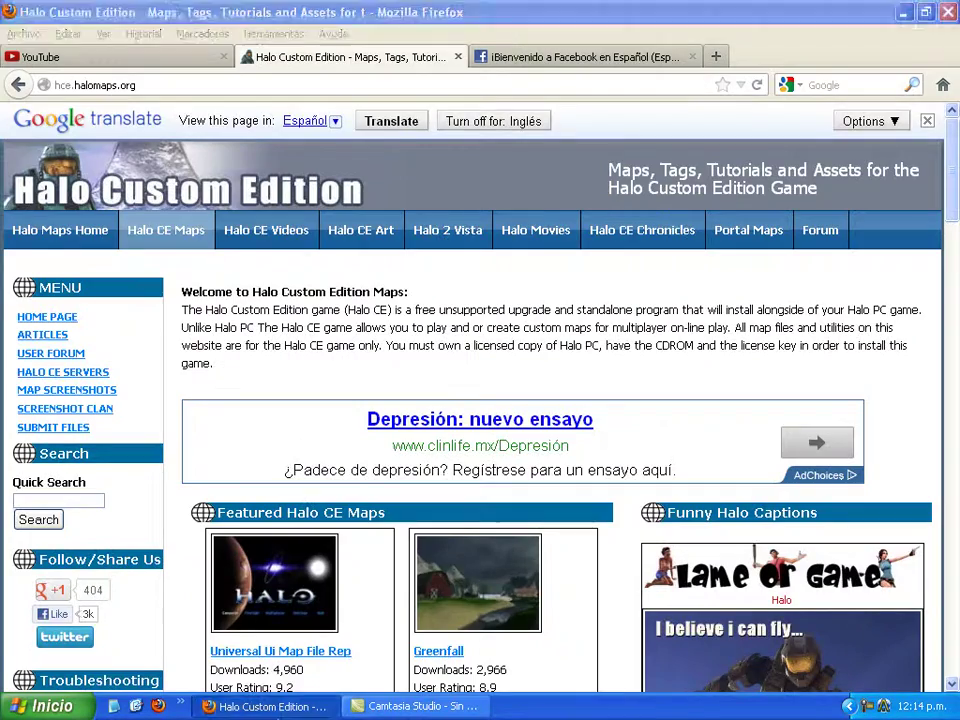
click(265, 706)
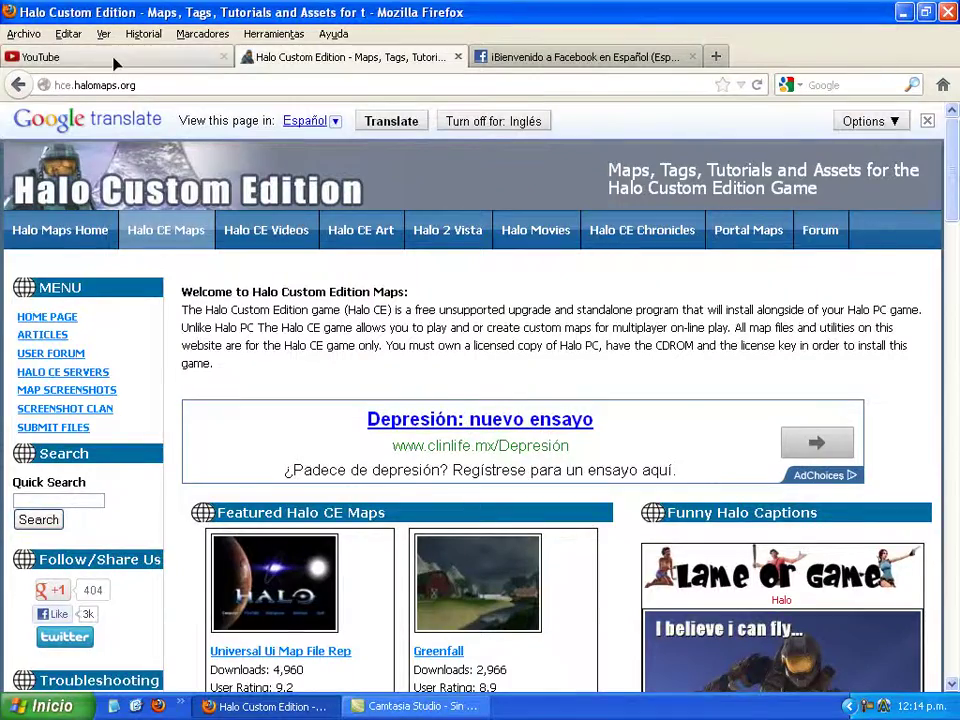
click(92, 57)
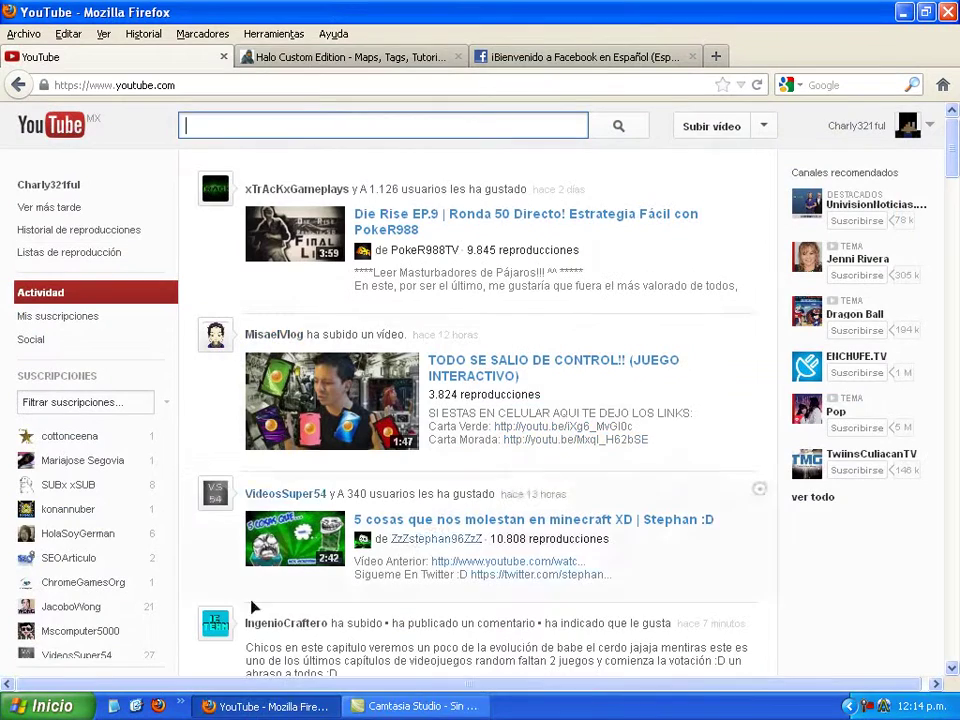
click(321, 57)
click(322, 704)
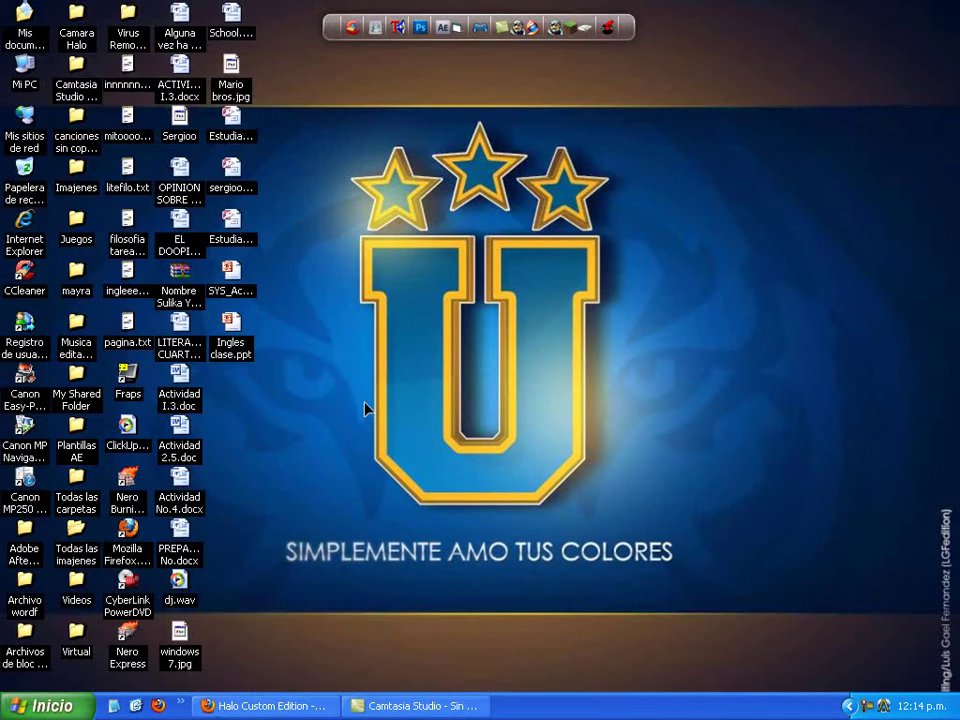
drag(704, 516, 639, 508)
drag(254, 589, 285, 568)
Step: Switch to Firefox and run a quick search for "[]H3[" on the Halo Custom Edition maps site
click(320, 706)
scroll(312, 336, down, 3)
scroll(315, 341, up, 3)
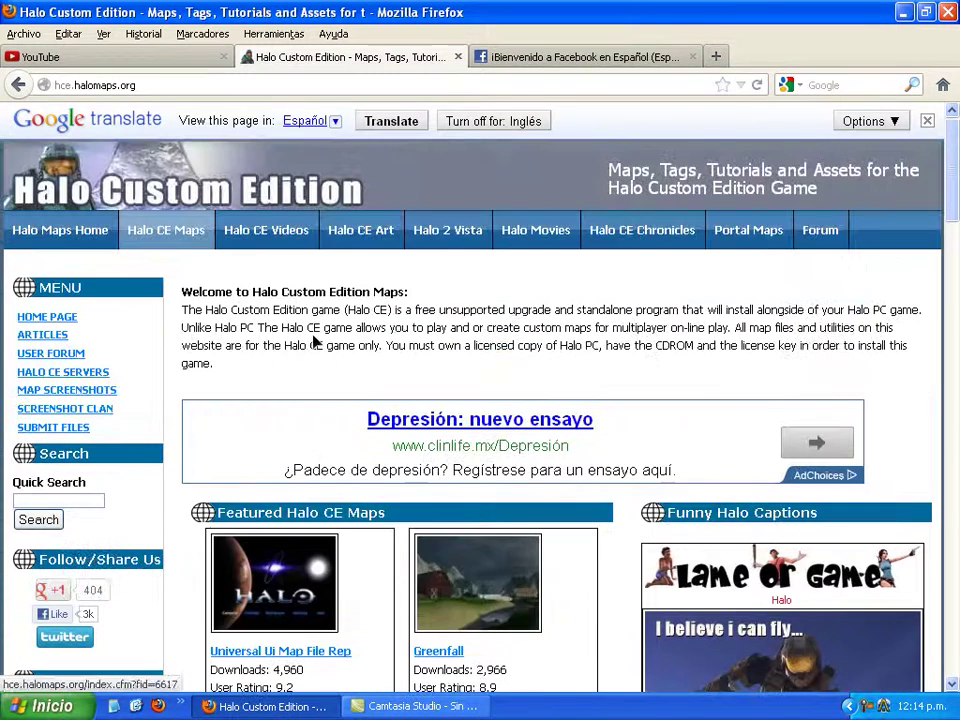
click(94, 499)
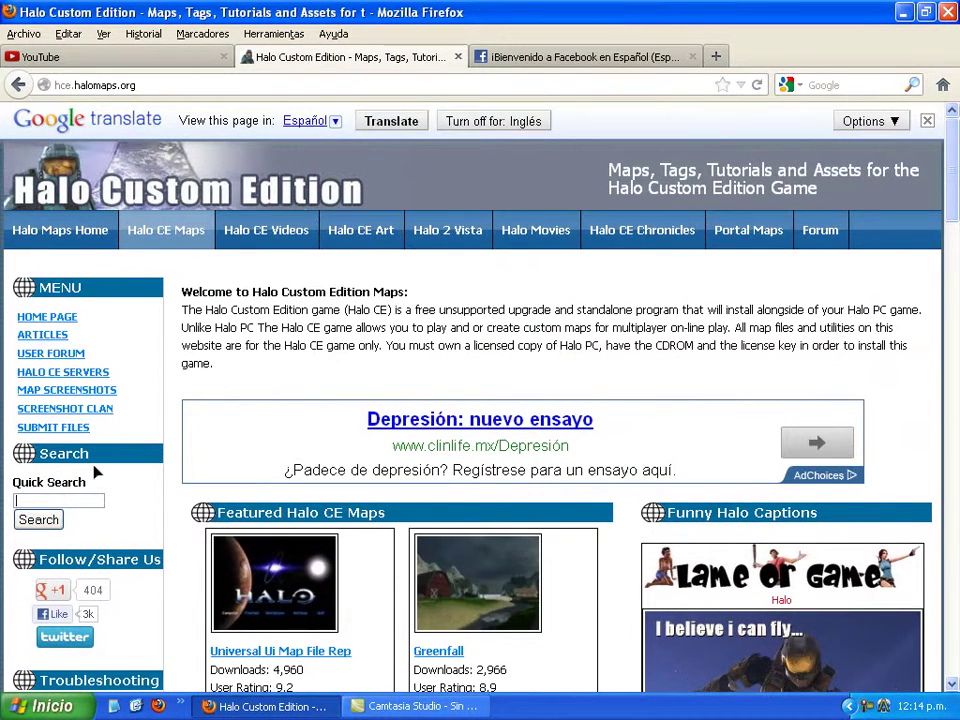
drag(30, 482, 71, 497)
click(70, 499)
key(Down)
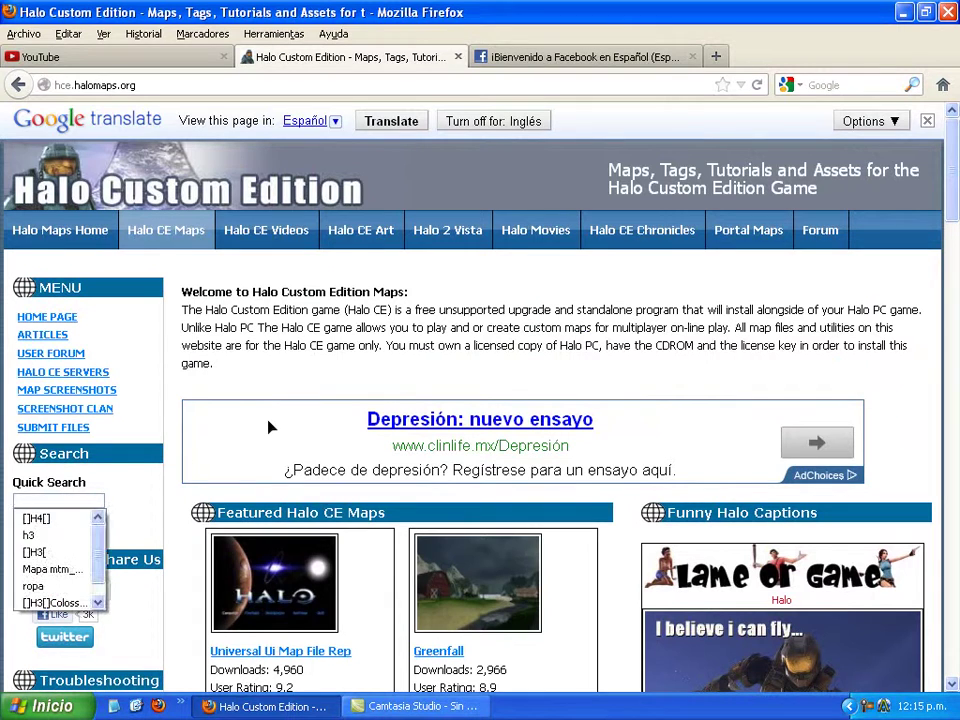
key(Down)
key(Down)
key(Down)
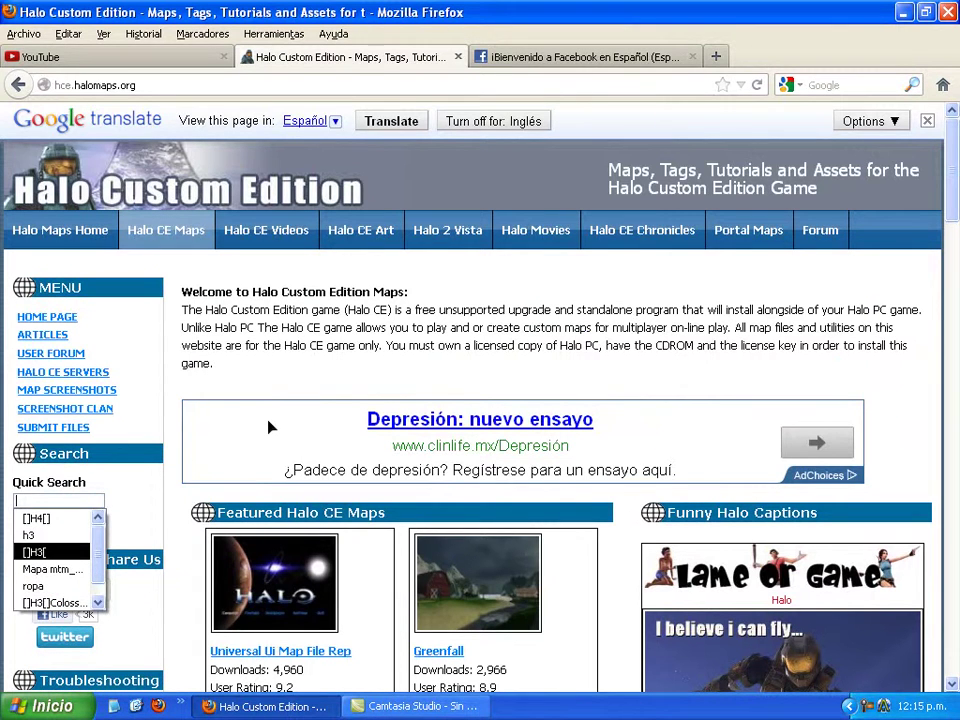
key(Return)
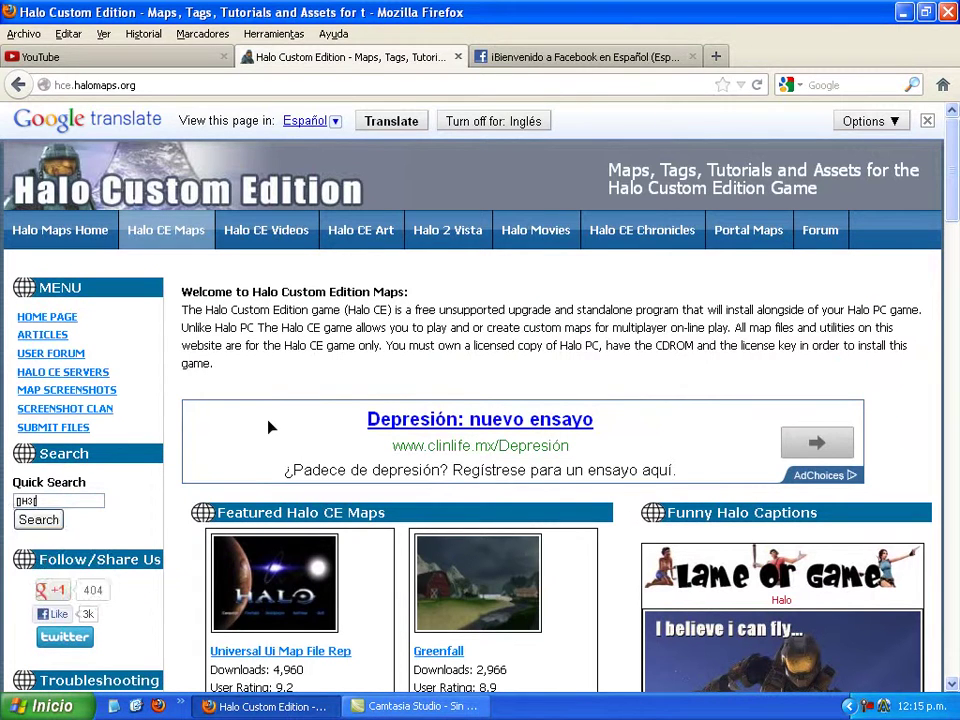
click(50, 521)
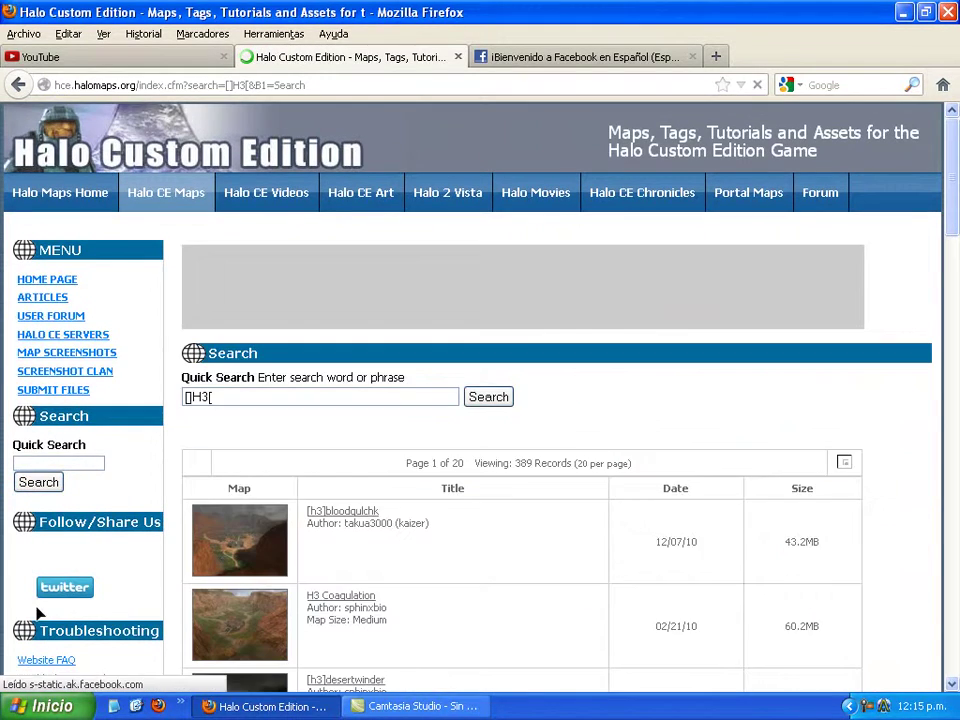
Step: Find the H3 Heretic map in the search results and open its page
scroll(216, 510, down, 6)
scroll(218, 512, up, 2)
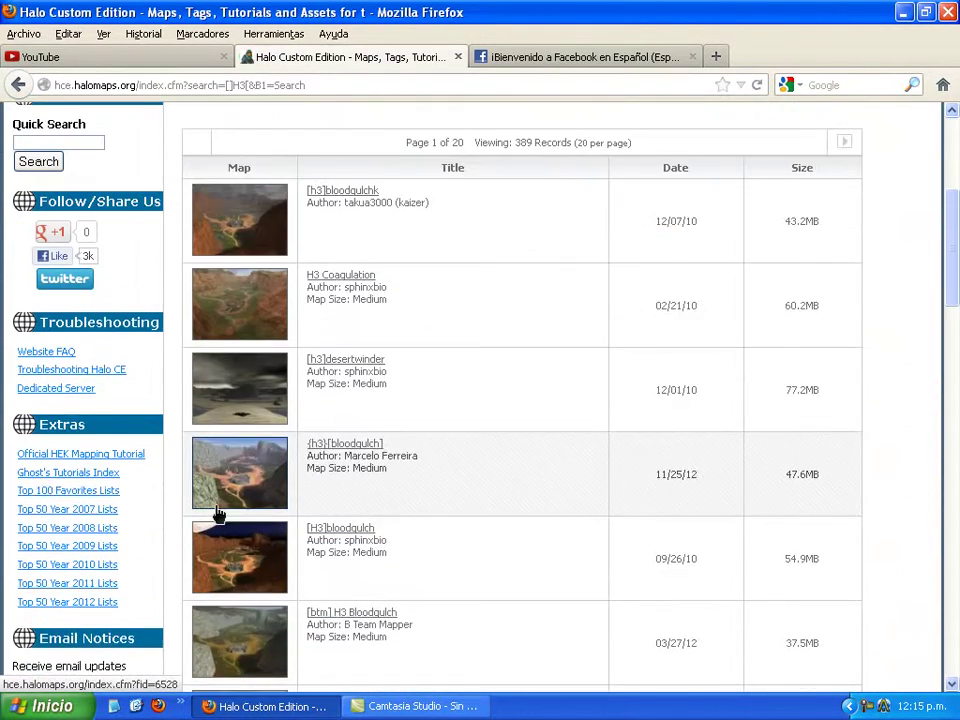
drag(944, 220, 952, 231)
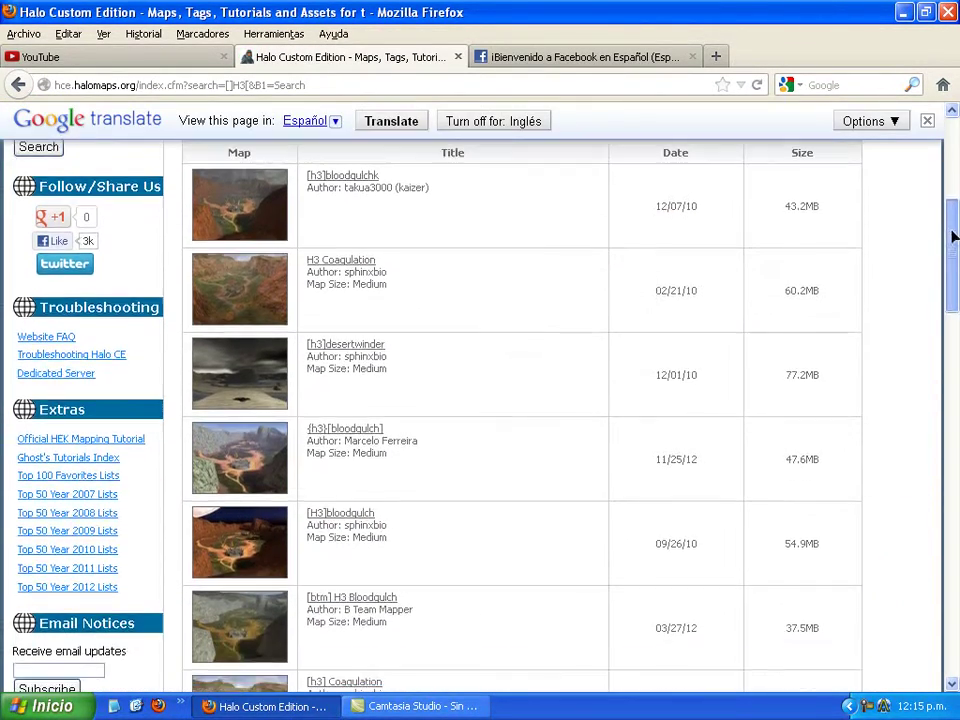
scroll(334, 450, down, 2)
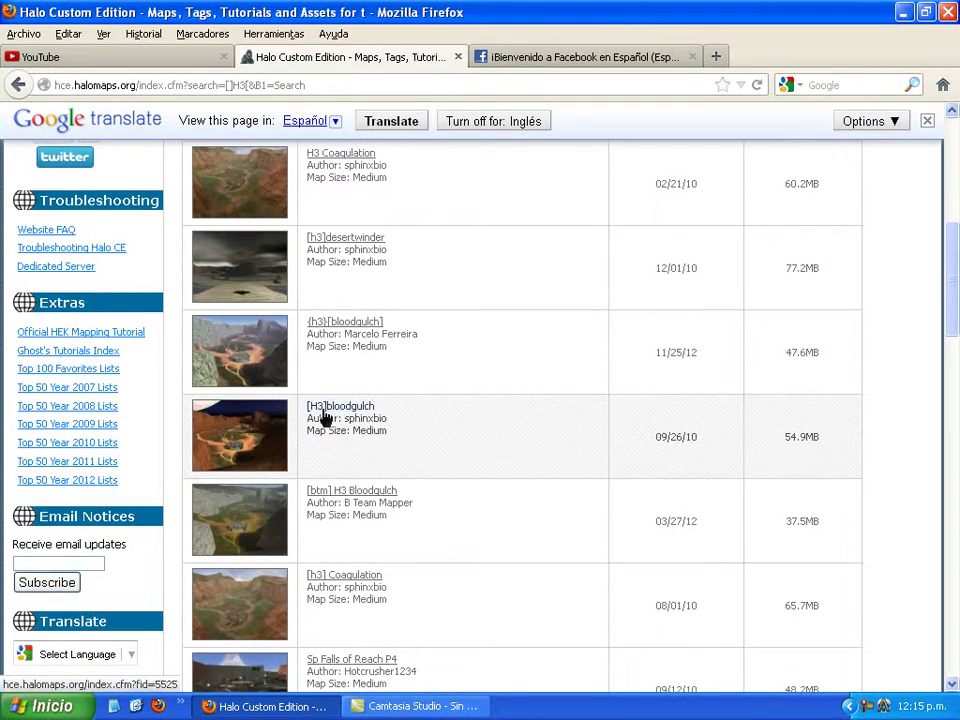
scroll(323, 418, down, 10)
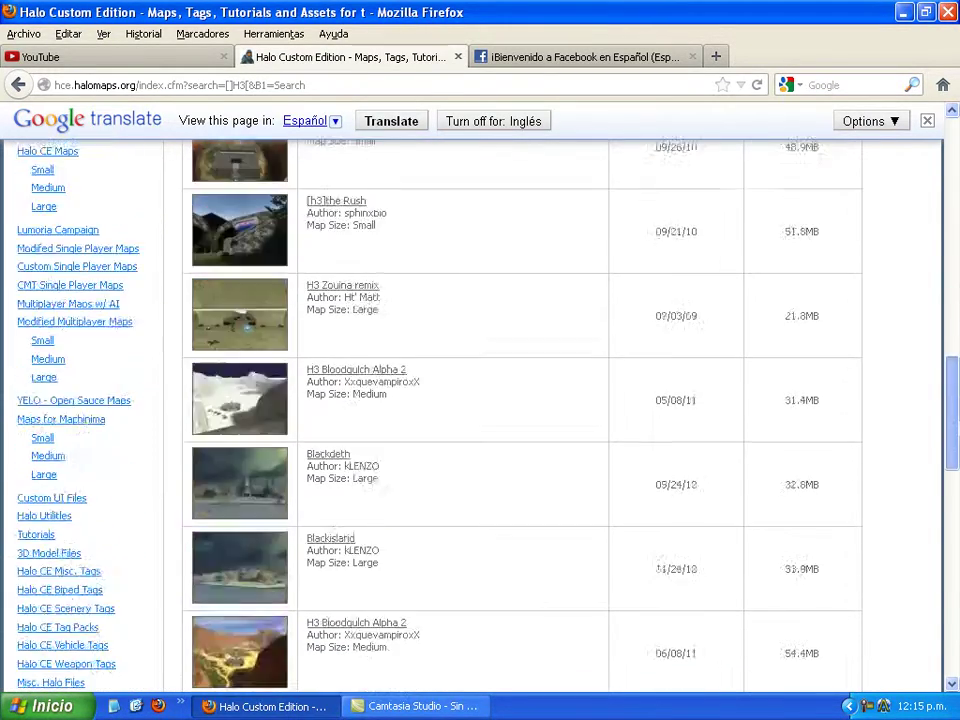
scroll(448, 463, down, 1)
click(228, 463)
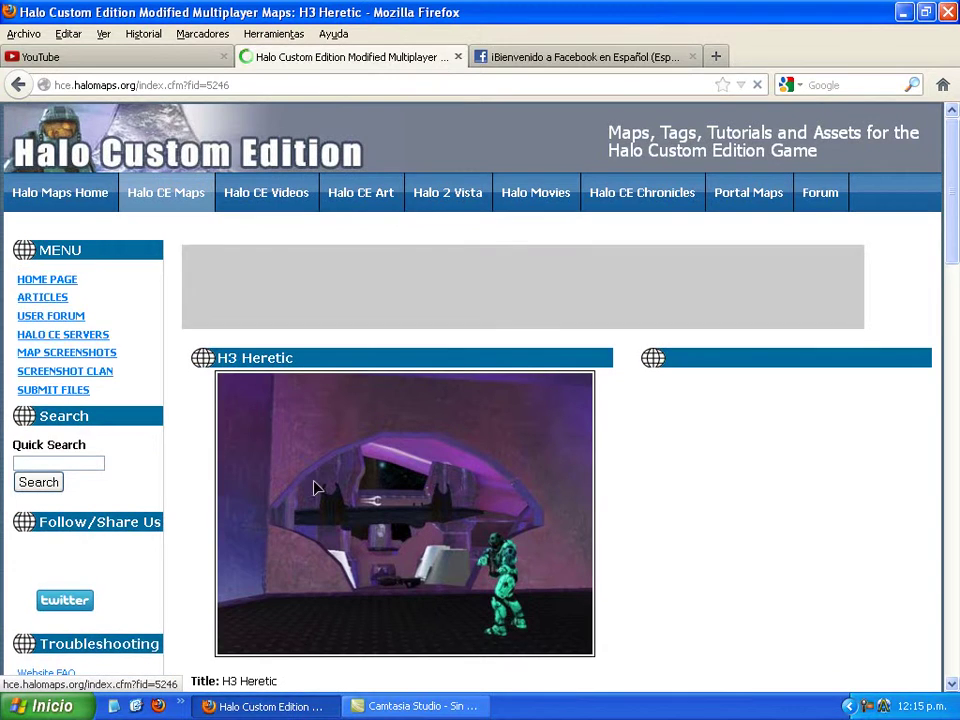
Step: Review the H3 Heretic map details, request its download and close the Facebook page
scroll(330, 480, down, 5)
scroll(332, 478, up, 5)
scroll(334, 480, down, 3)
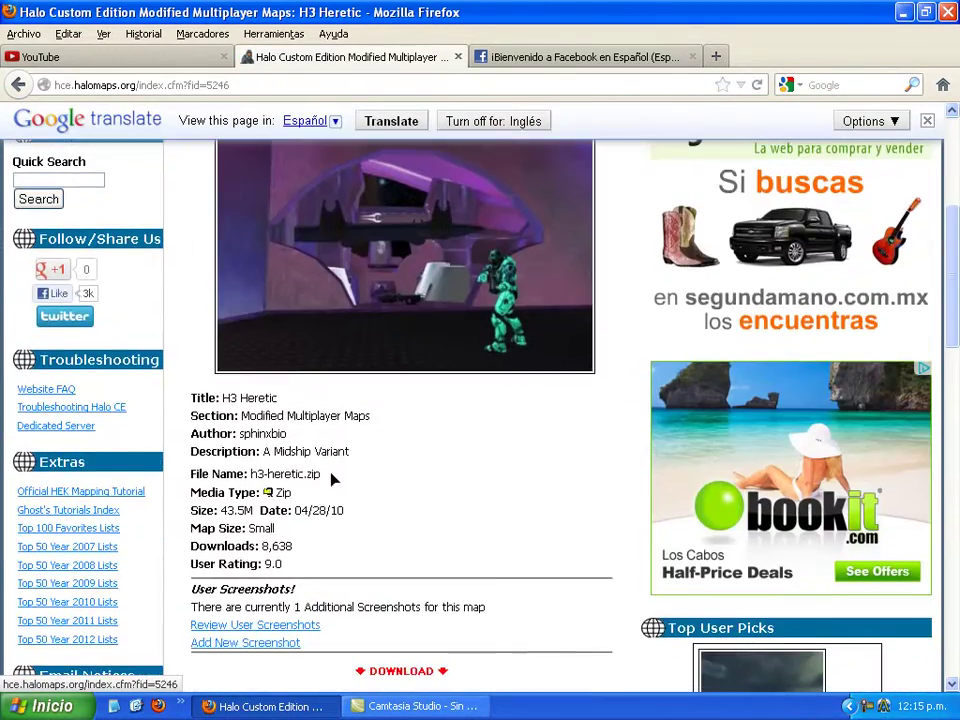
scroll(300, 470, down, 3)
scroll(335, 440, up, 5)
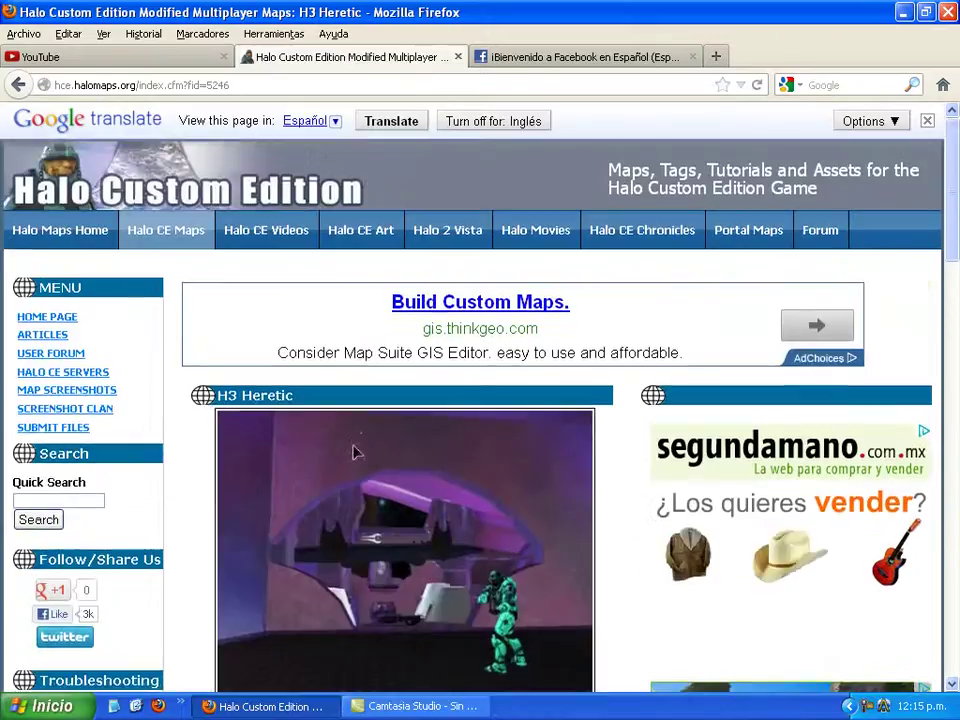
scroll(456, 510, down, 5)
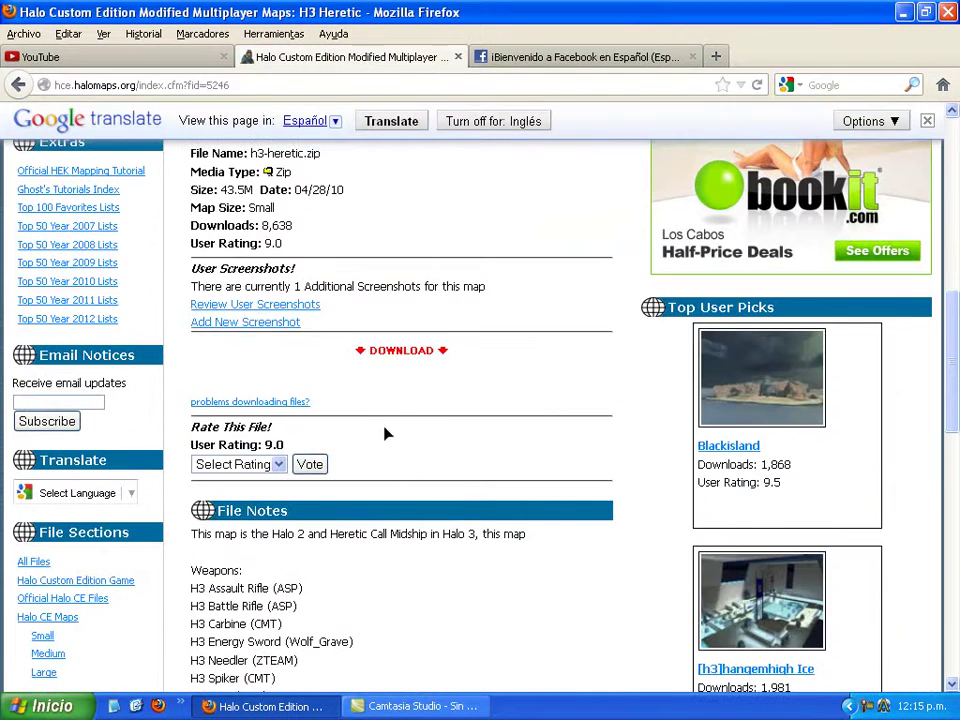
click(399, 360)
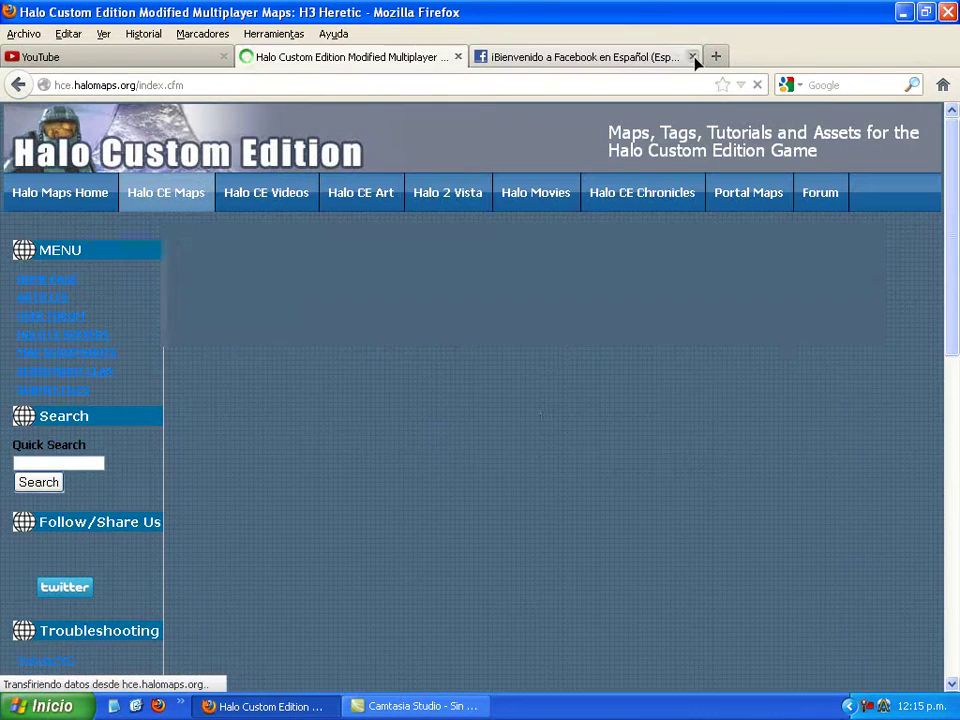
click(692, 56)
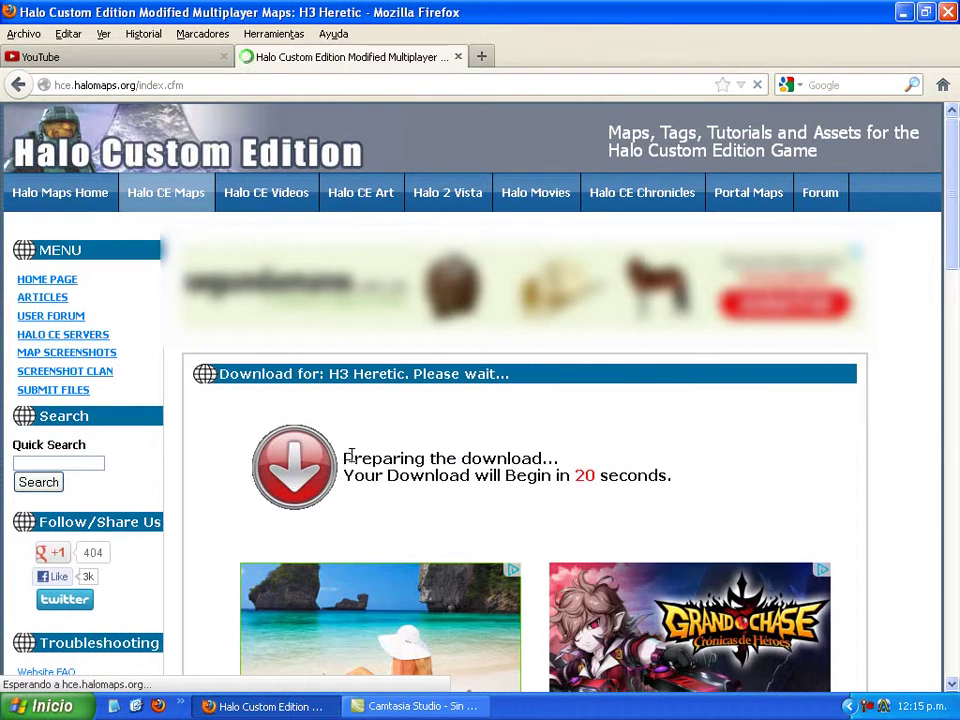
drag(342, 452, 735, 478)
click(346, 459)
click(750, 493)
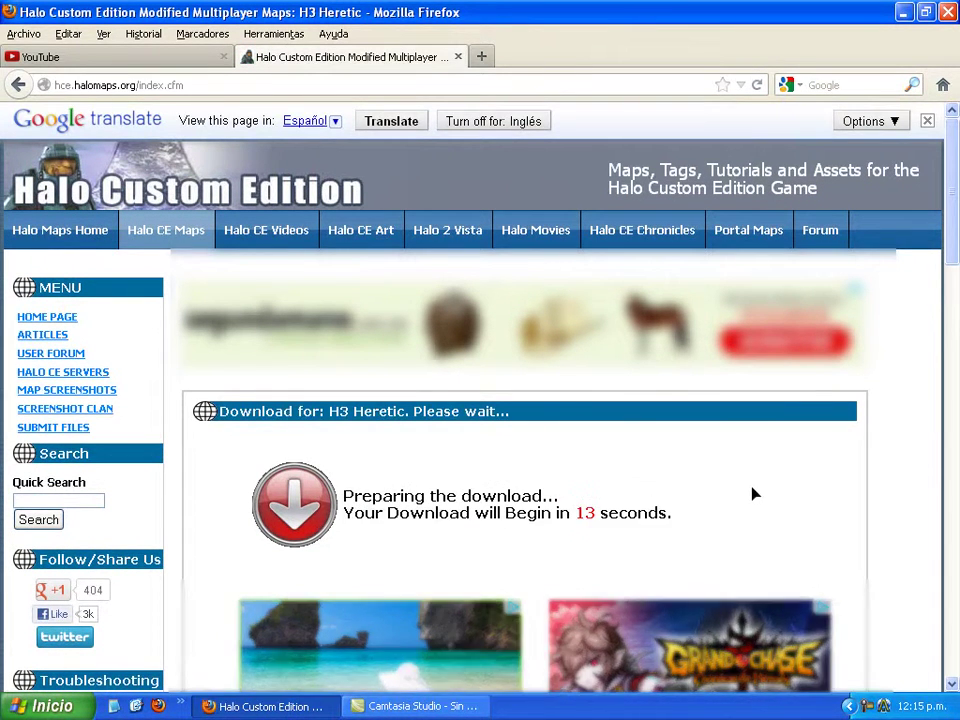
scroll(772, 474, down, 1)
scroll(772, 474, up, 1)
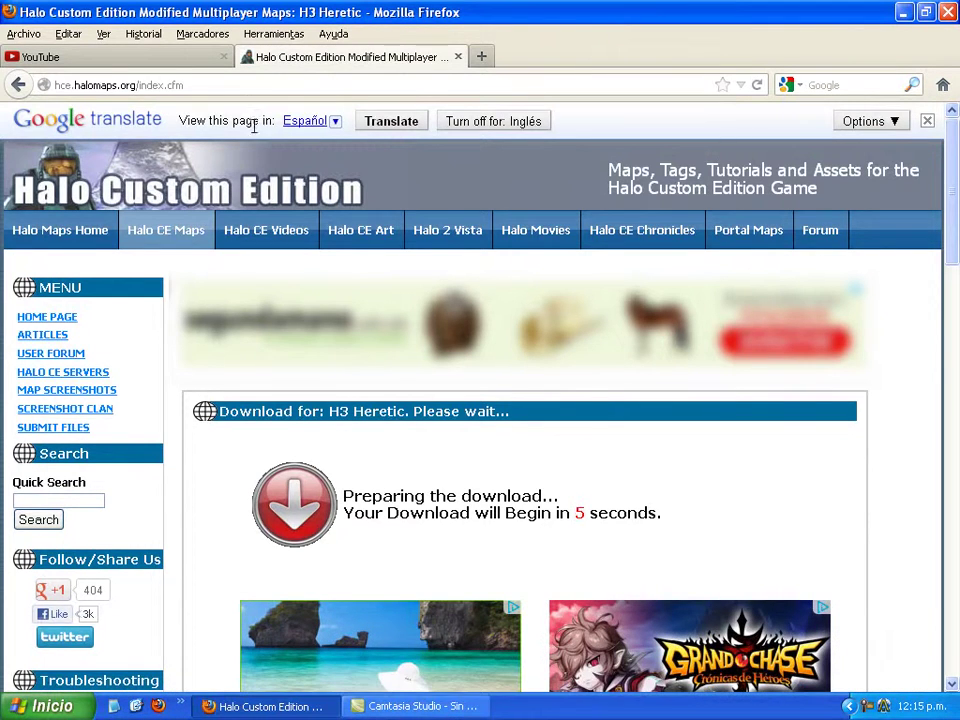
Step: Choose to save h3-heretic.zip and store it on the desktop (Escritorio) under that name
click(207, 61)
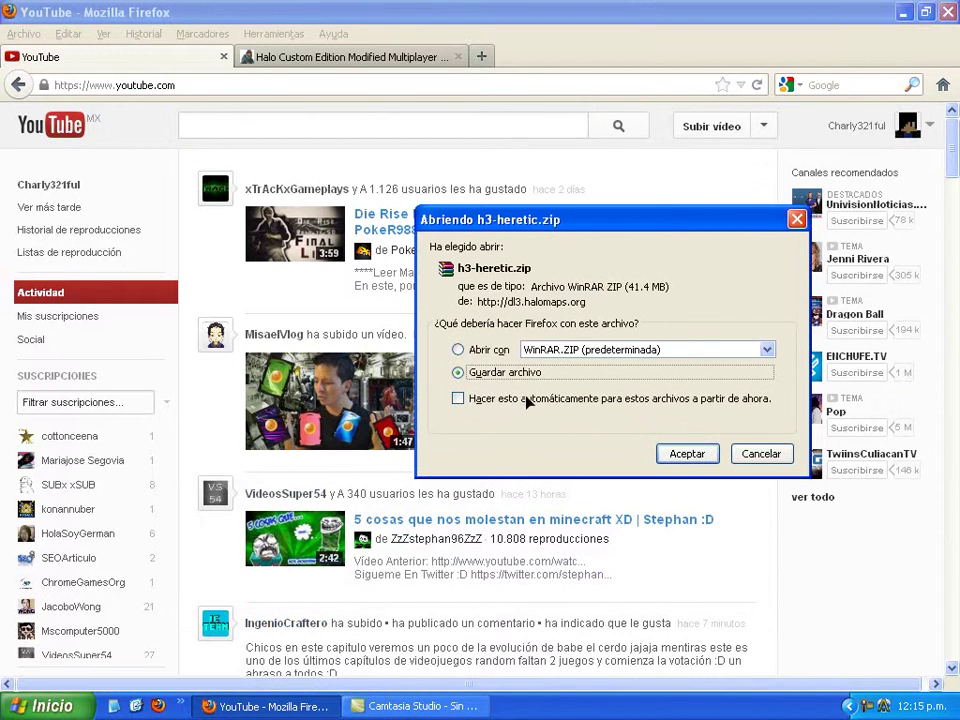
click(703, 456)
click(49, 168)
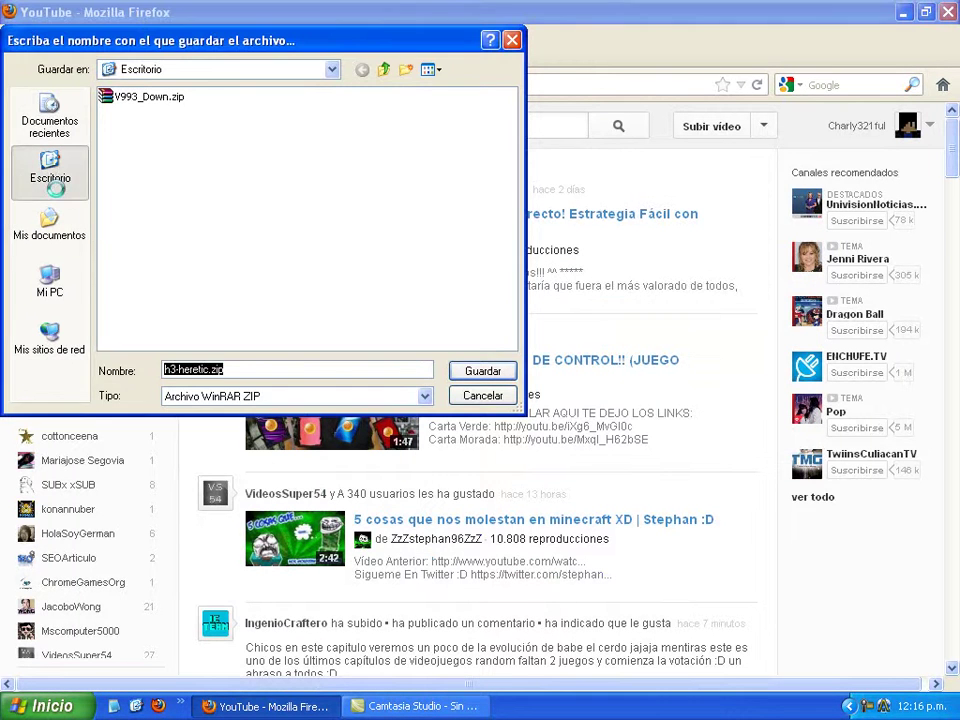
click(472, 377)
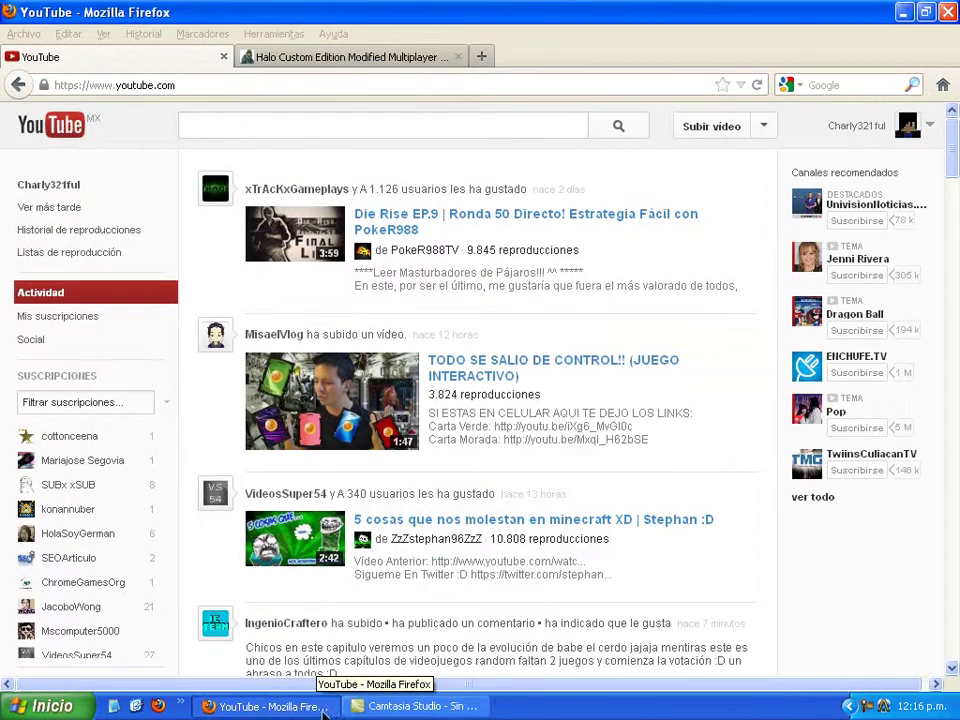
Step: Minimize the browser and move the downloads window to the lower corner of the desktop, clear of the icons
click(323, 707)
click(323, 707)
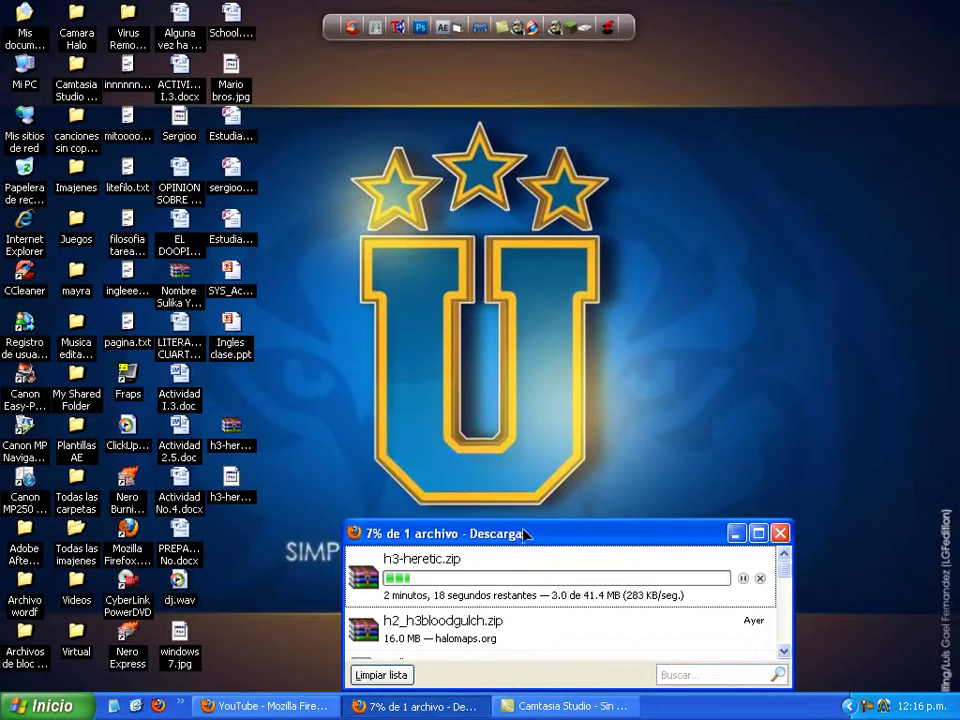
drag(527, 534, 441, 426)
drag(564, 429, 798, 527)
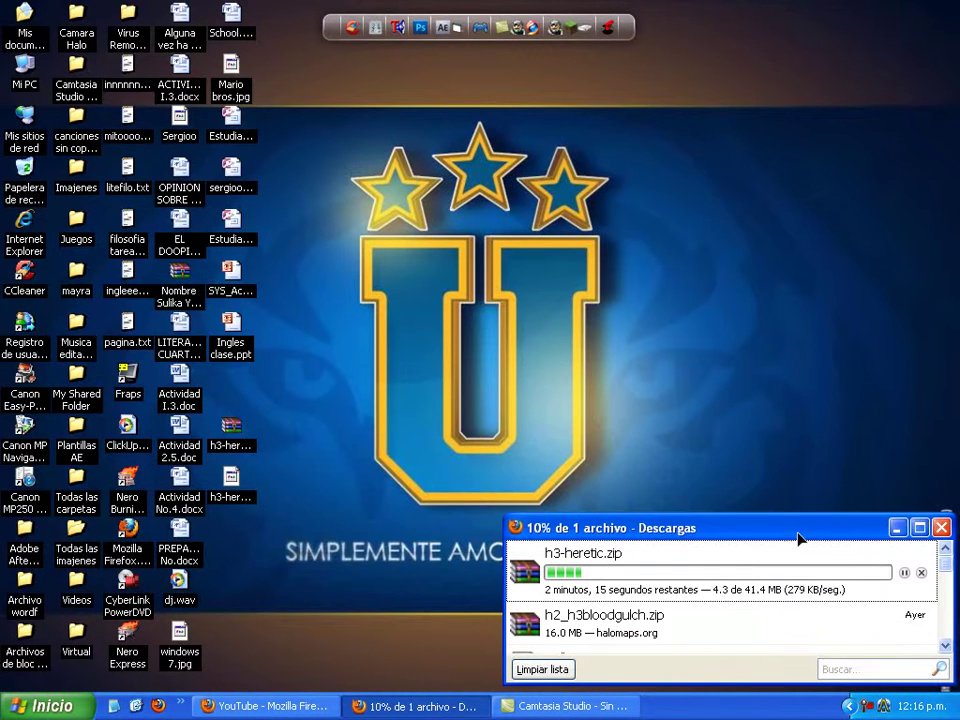
click(870, 707)
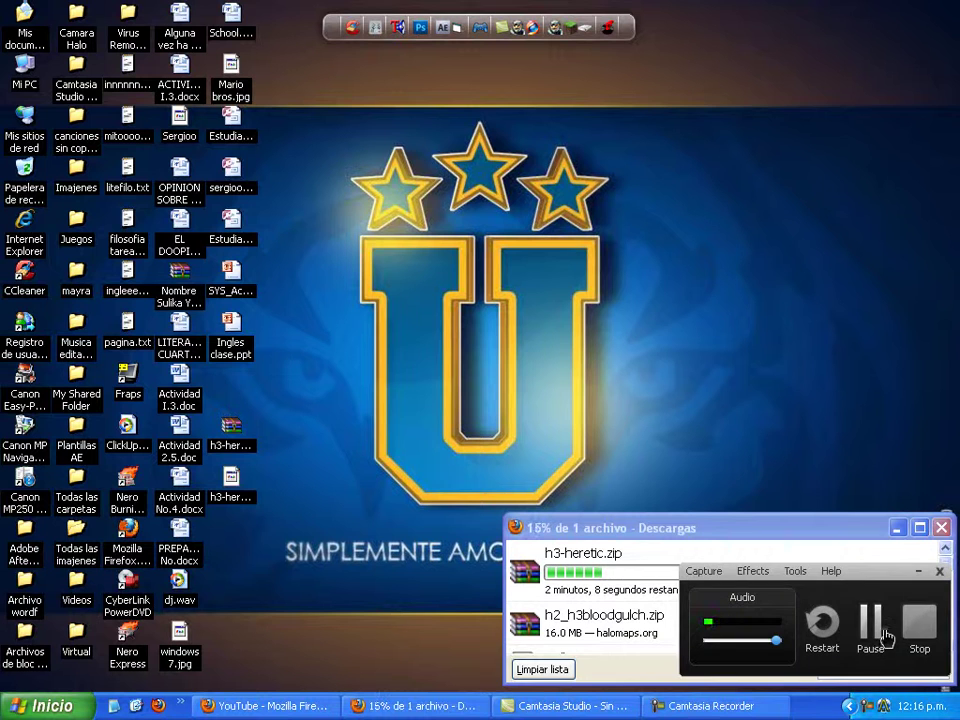
click(887, 636)
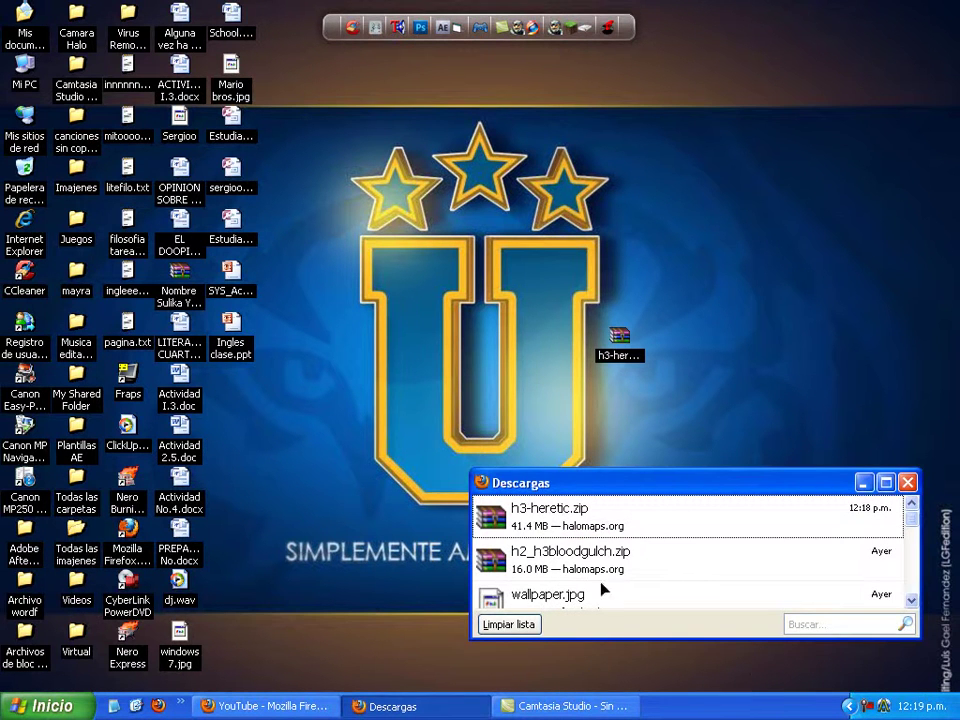
Step: Move the downloads window toward the middle of the desktop and close it
drag(661, 489, 539, 393)
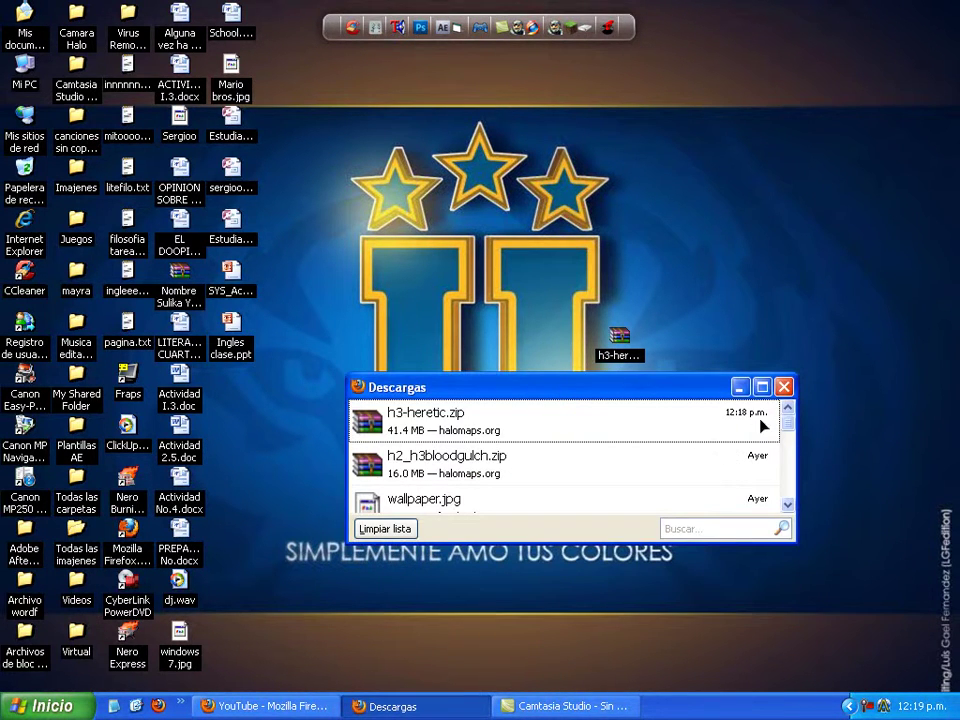
click(783, 388)
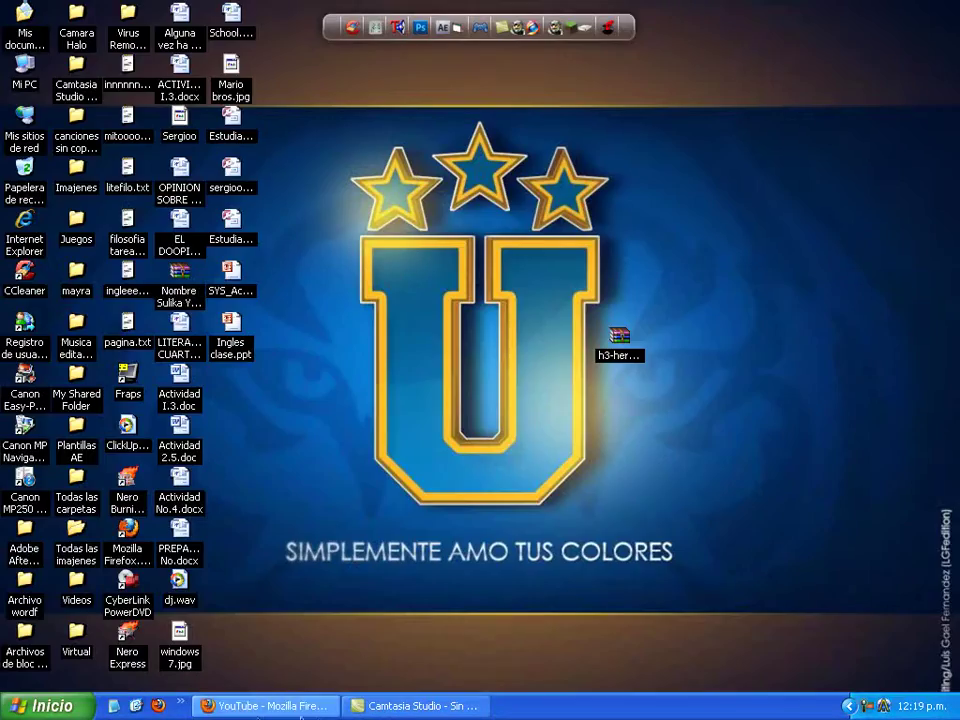
click(272, 709)
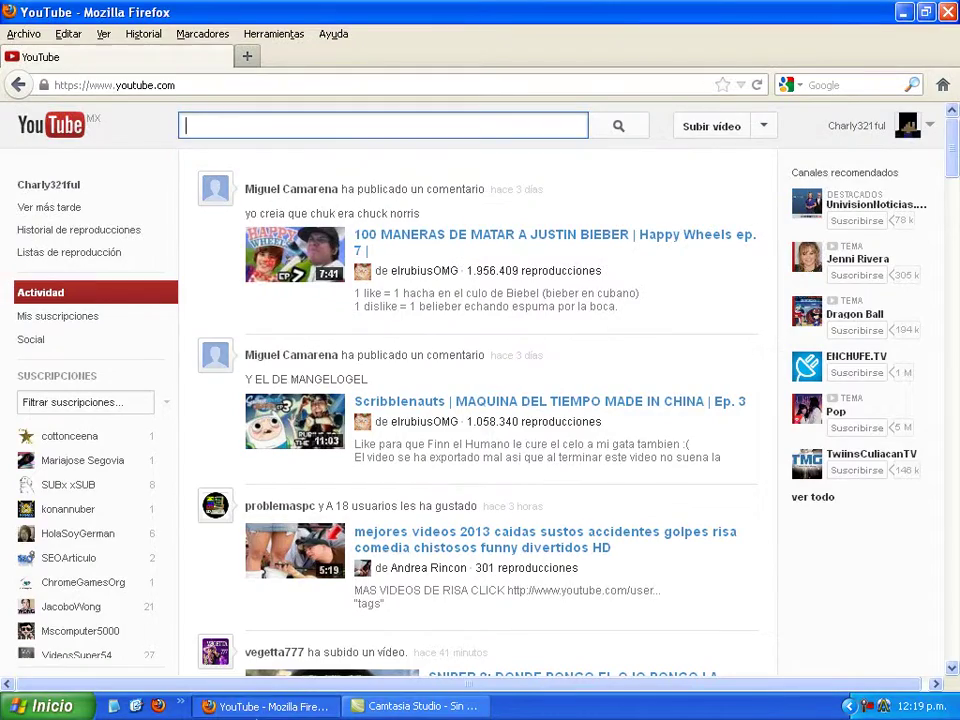
click(265, 706)
click(265, 706)
click(265, 706)
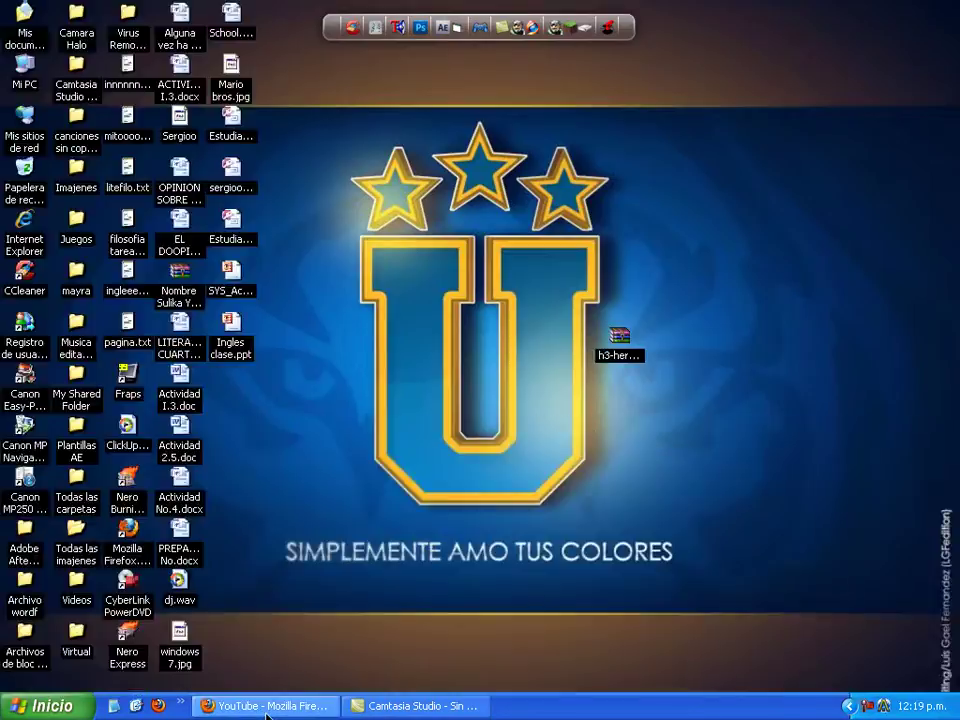
Step: Move h3-heretic.zip to an empty area of the desktop, farther away from the wallpaper's logo
drag(667, 302, 589, 411)
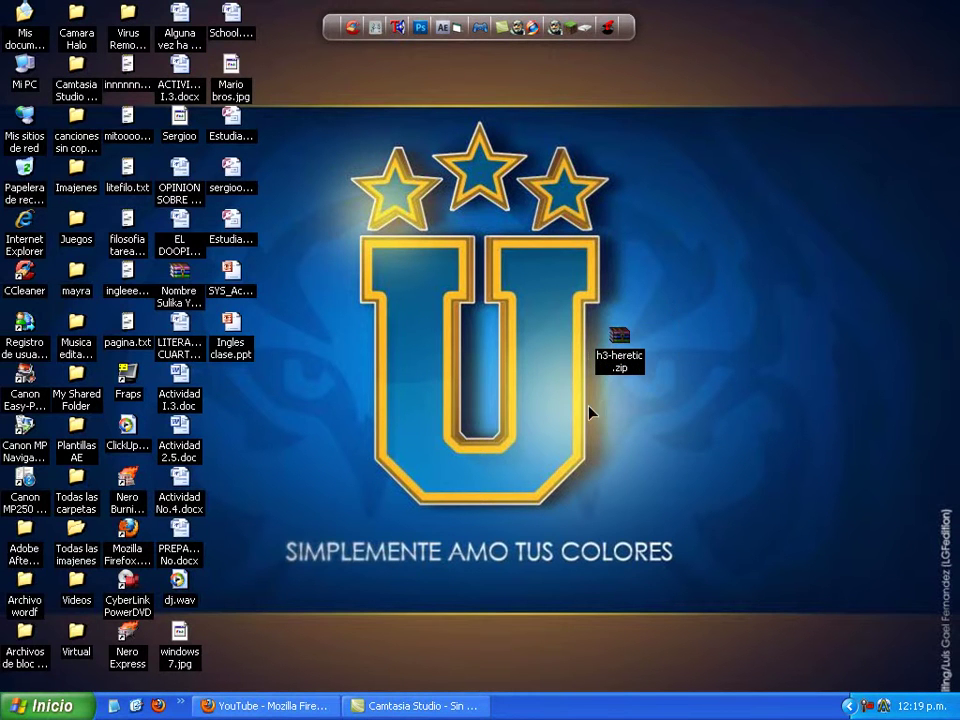
drag(622, 365, 766, 412)
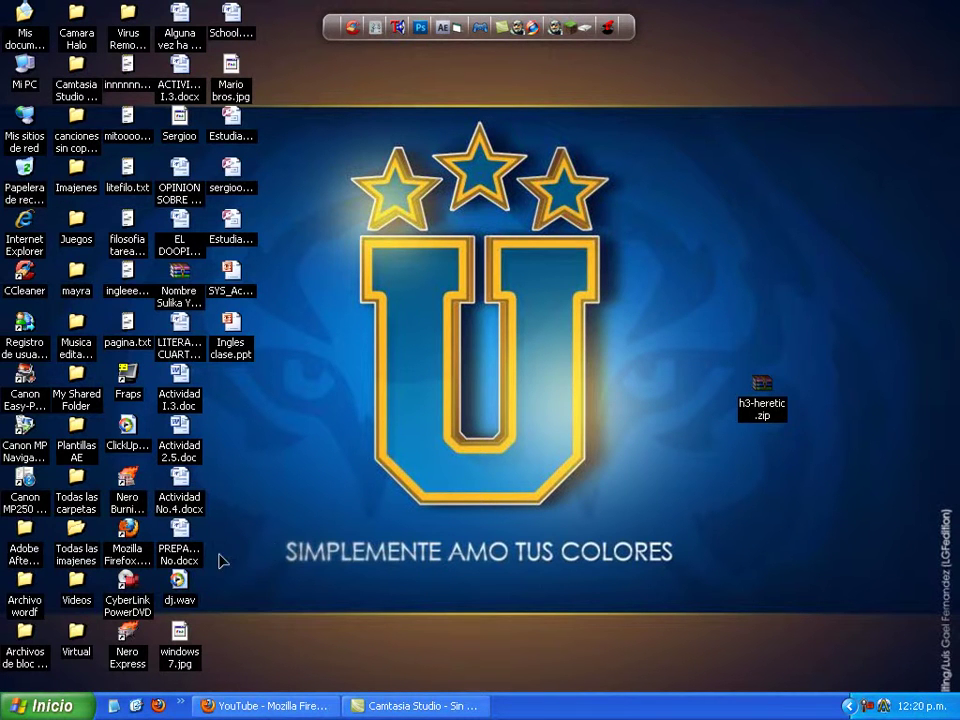
Step: Open the maps folder inside Halo Custom Edition en Español Portable in Videos, and move its window clear of h3-heretic.zip
click(79, 592)
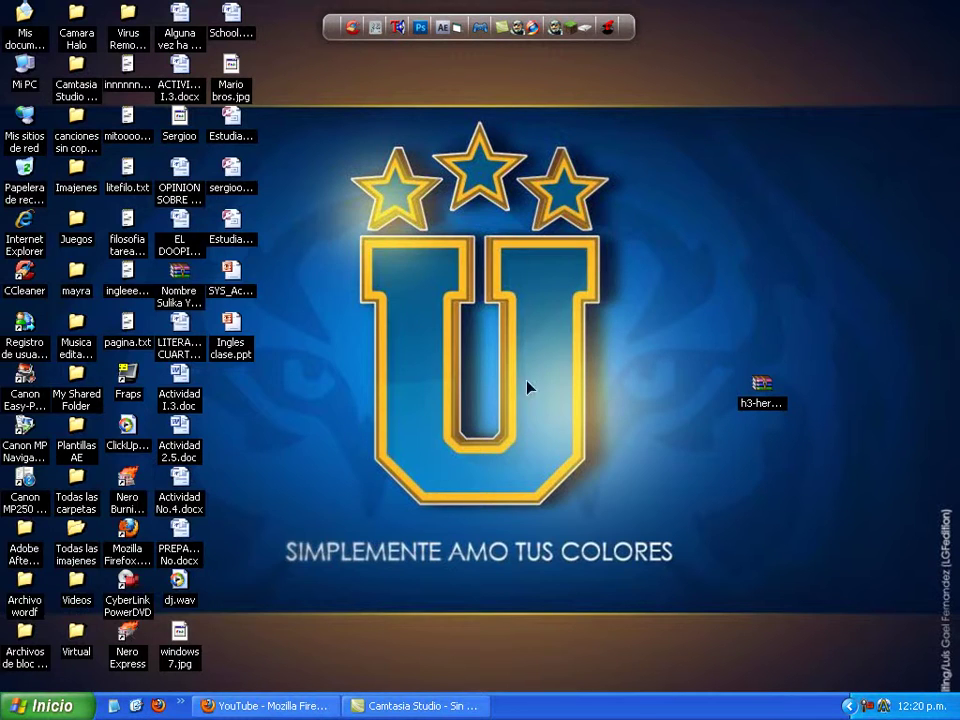
key(Return)
double_click(476, 345)
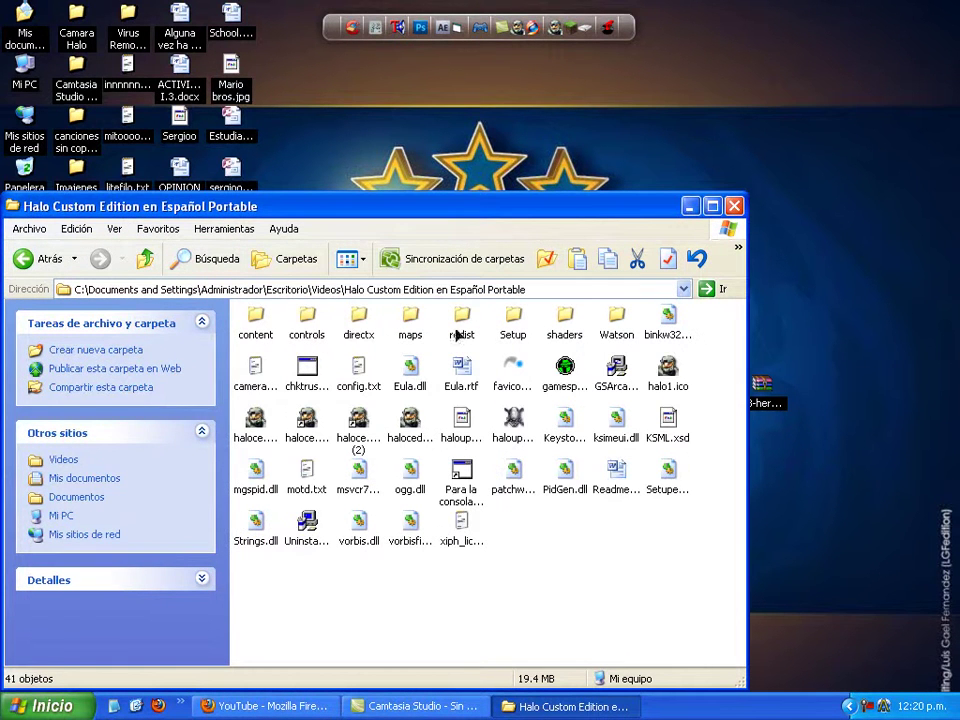
click(410, 318)
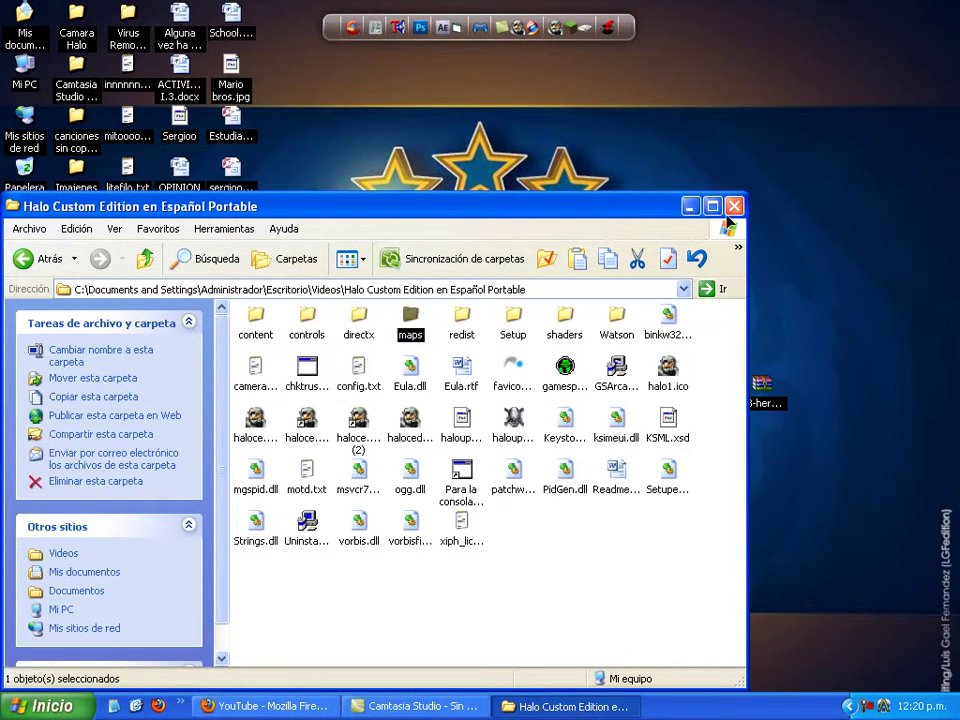
click(713, 206)
double_click(407, 122)
click(925, 12)
drag(545, 208, 487, 147)
drag(772, 406, 456, 468)
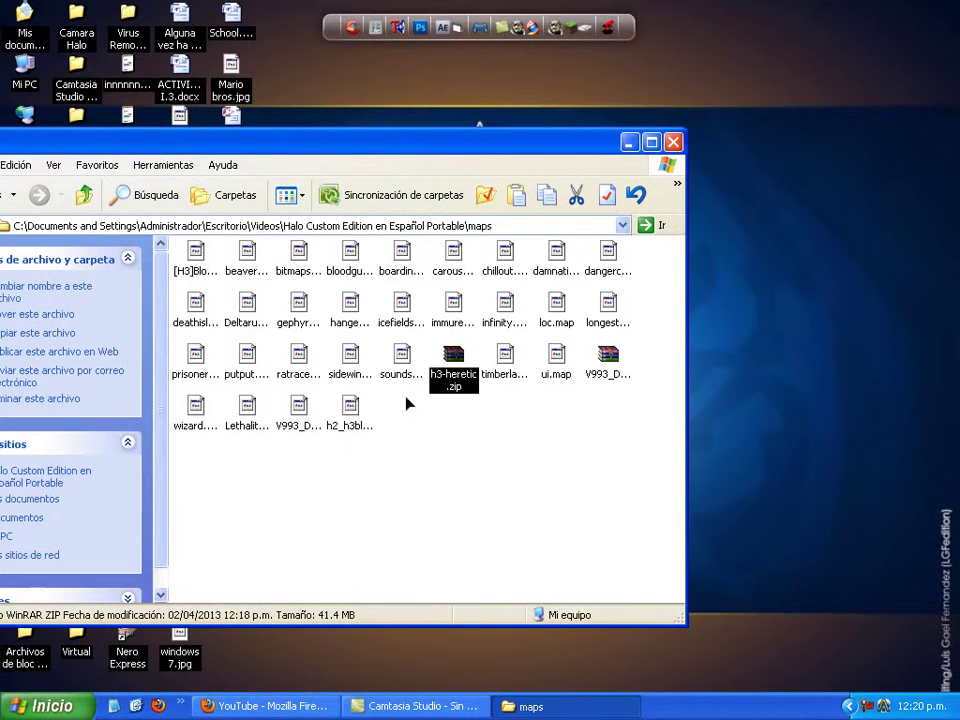
click(456, 397)
drag(482, 336, 422, 425)
mouse_move(429, 418)
mouse_down()
mouse_move(489, 345)
mouse_move(420, 426)
mouse_up()
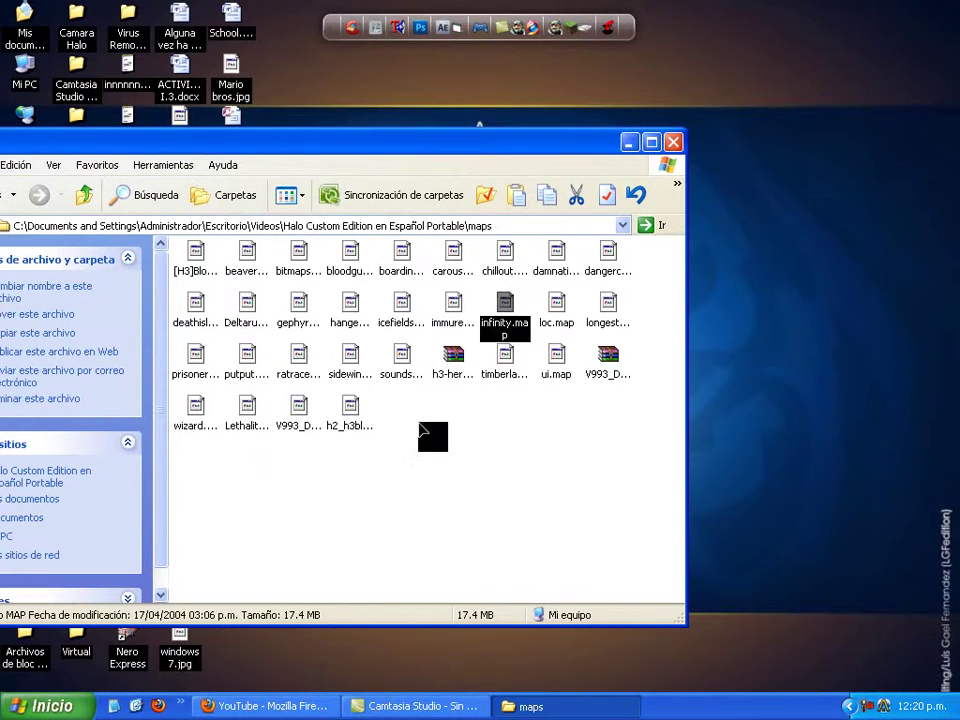
drag(505, 305, 552, 258)
click(455, 362)
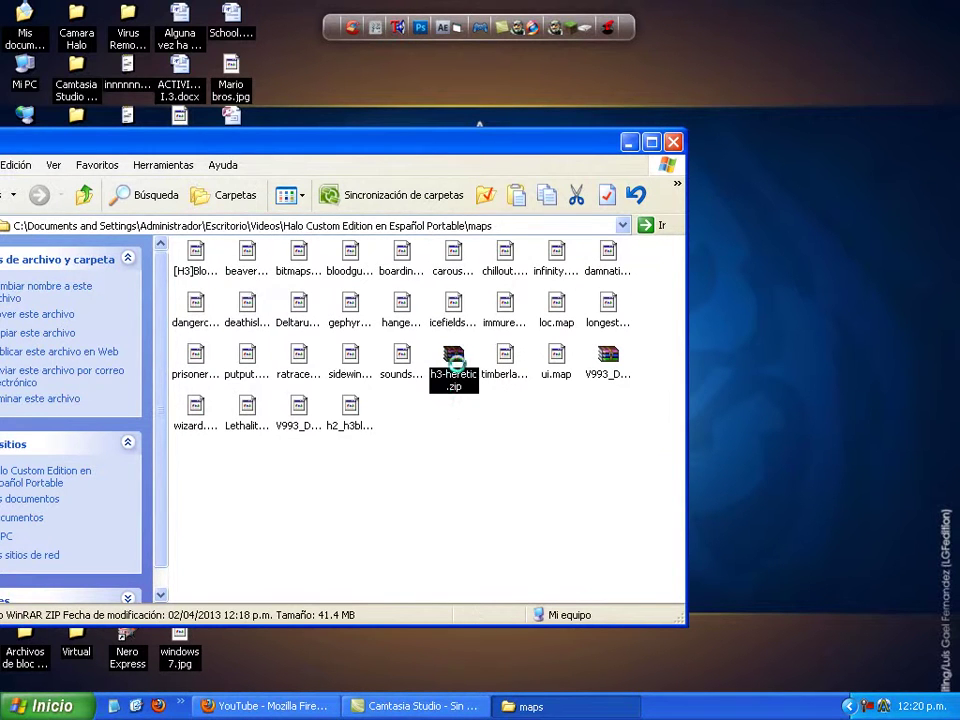
right_click(458, 367)
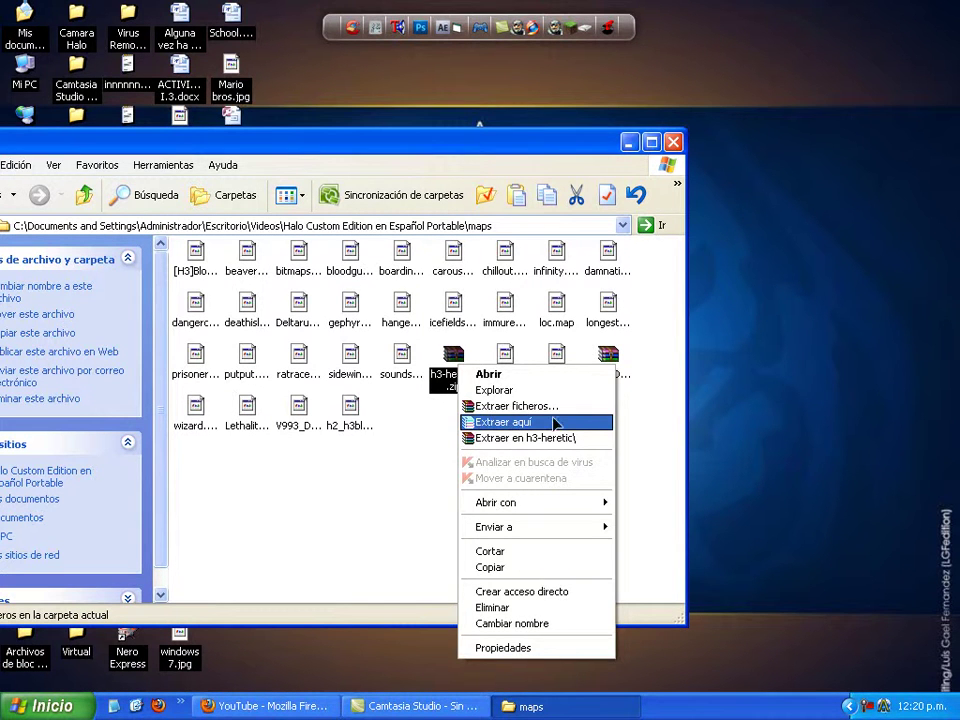
click(808, 379)
drag(458, 378, 743, 350)
Step: Minimize the maps folder and extract the contents of h3-heretic.zip directly onto the desktop
click(628, 143)
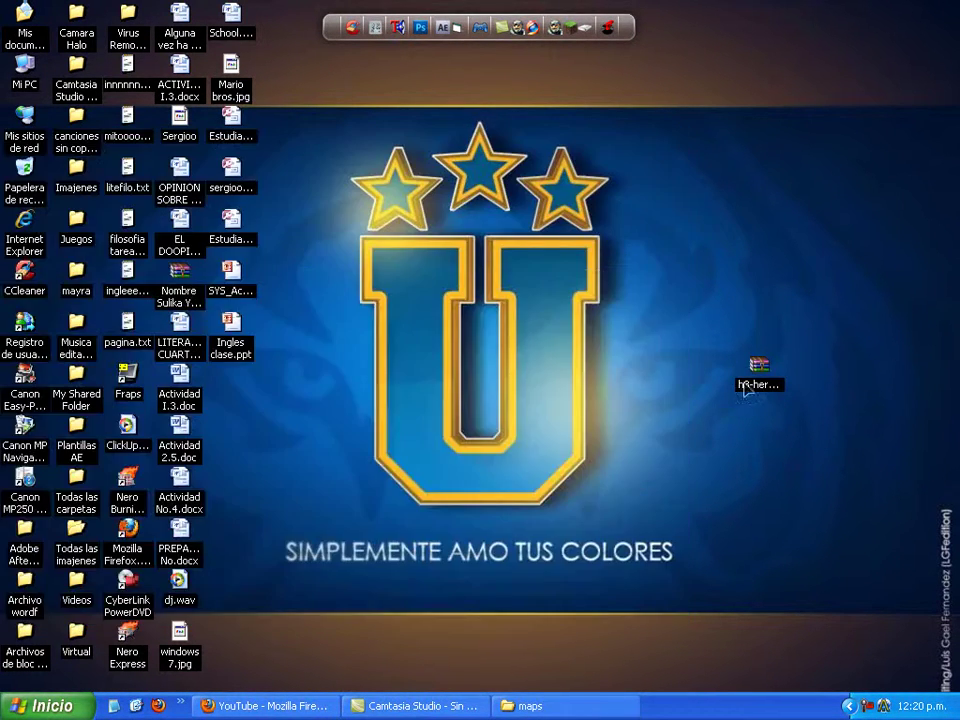
right_click(748, 370)
click(808, 436)
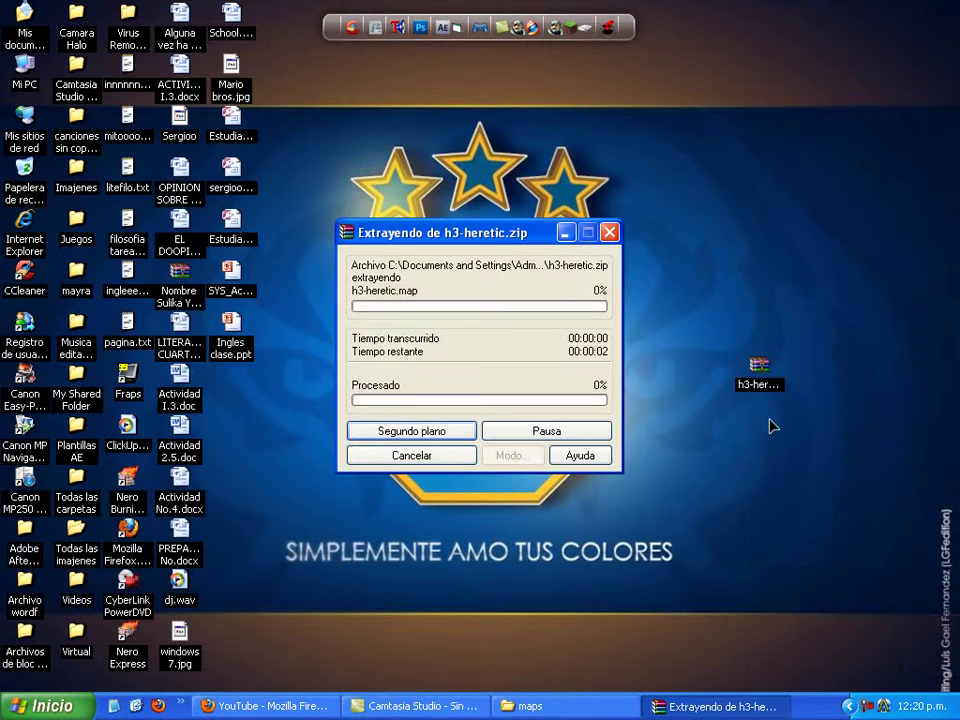
drag(498, 238, 520, 191)
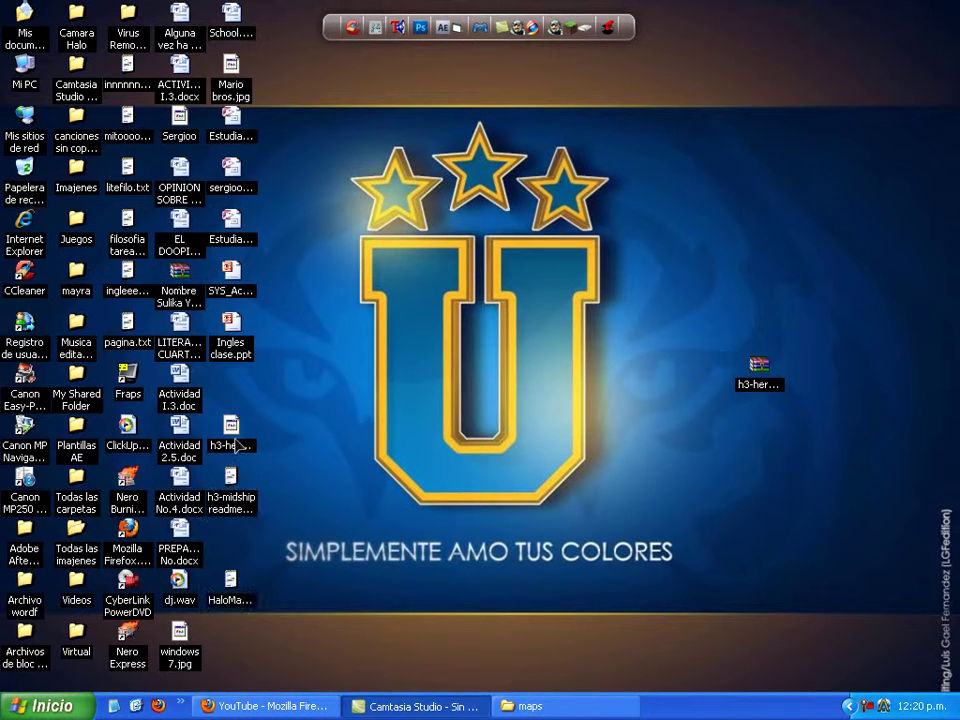
Step: Move the extracted h3-heretic.map, h3-midship readme and HaloMaps files to the open middle area of the desktop
drag(230, 428, 534, 378)
drag(252, 508, 477, 412)
drag(250, 592, 408, 410)
Step: Move h3-heretic.map from the desktop into the game's maps folder and shift the folder window toward the middle of the screen
click(537, 399)
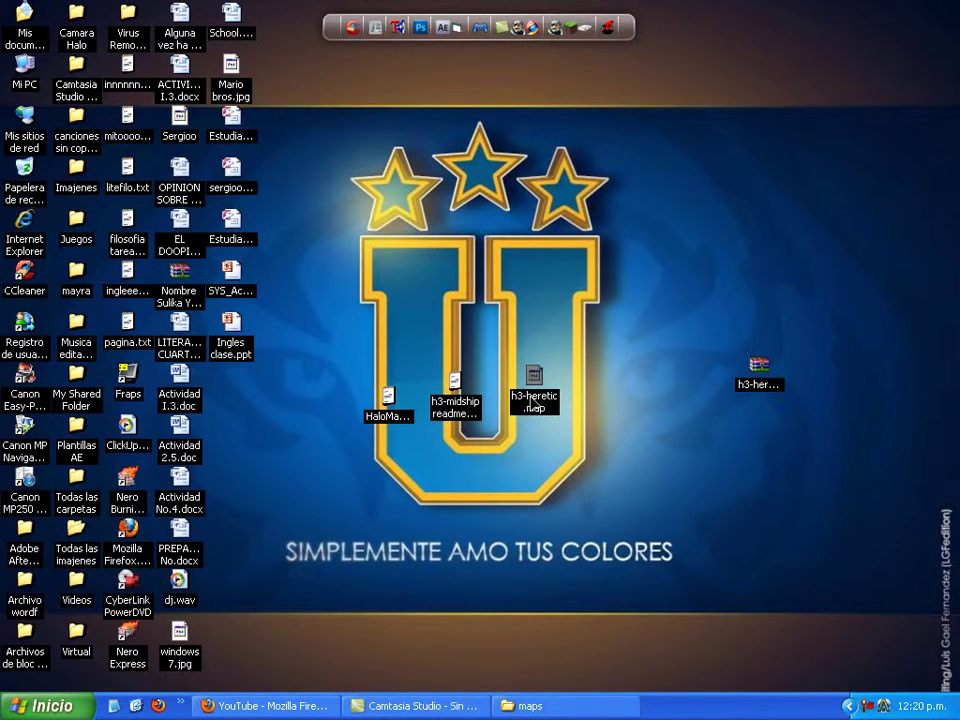
click(529, 705)
drag(472, 447, 433, 460)
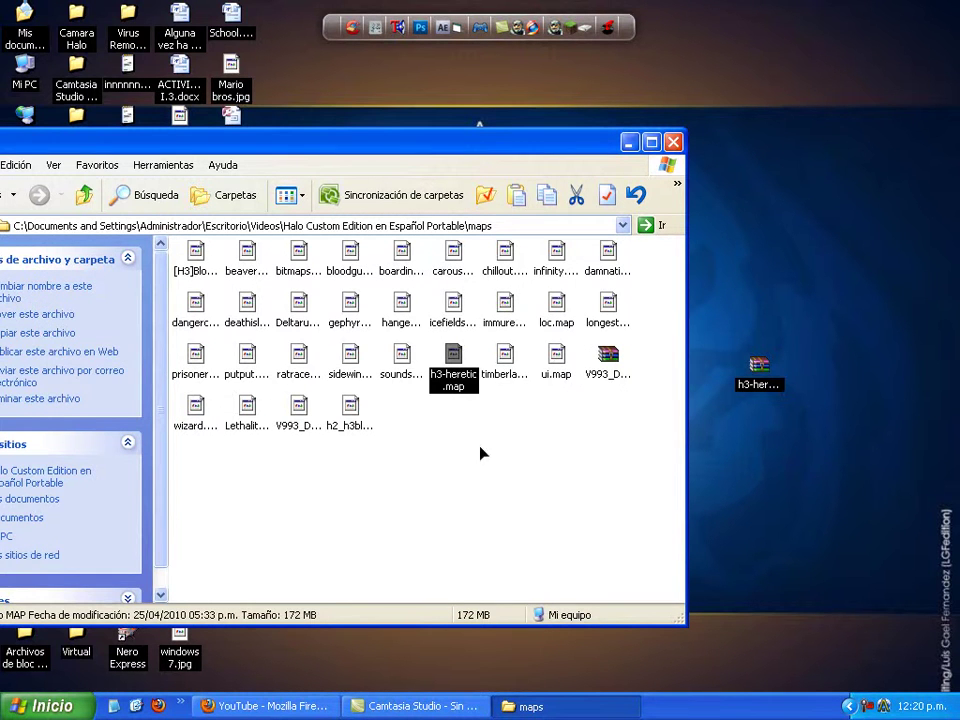
click(490, 567)
drag(409, 150, 585, 124)
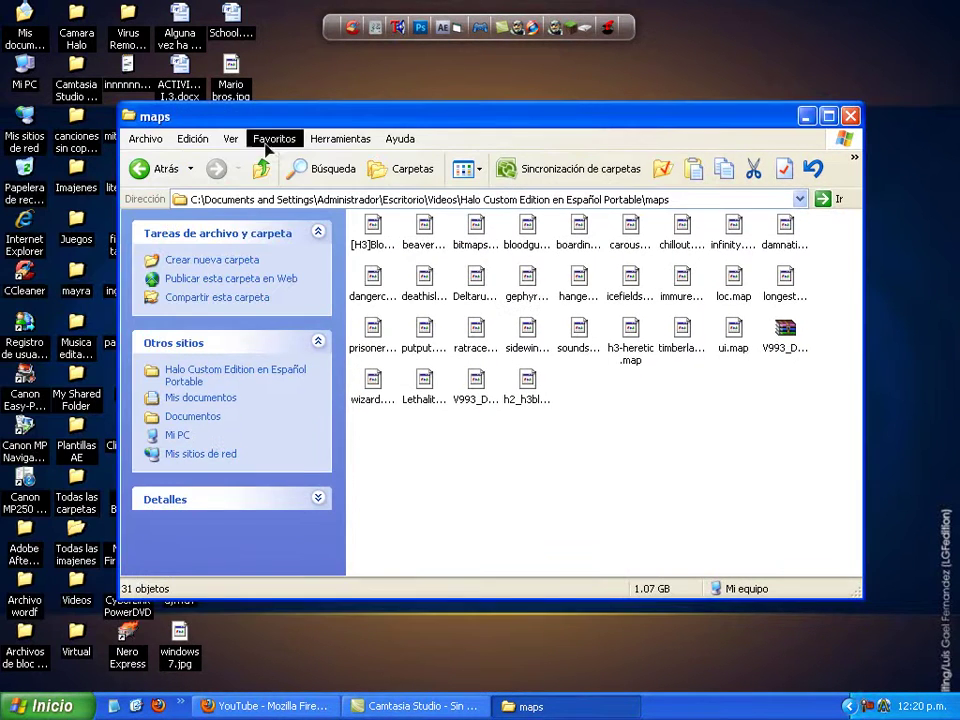
Step: Go back to the Halo Custom Edition folder, reopen maps and examine h3-heretic.map among the map files
click(152, 169)
double_click(530, 240)
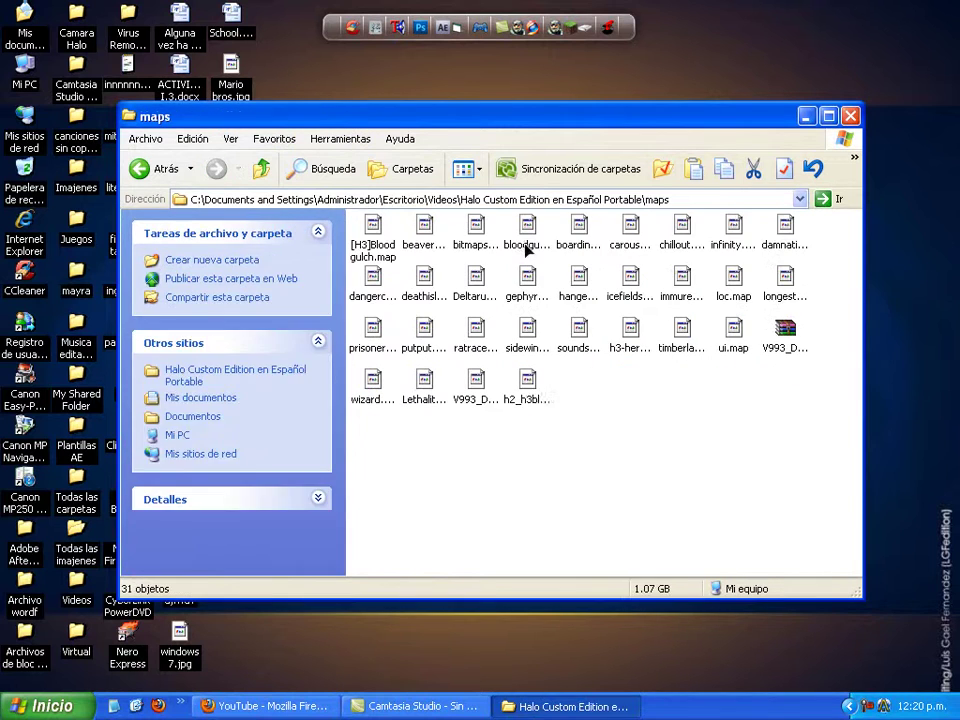
click(527, 390)
click(533, 478)
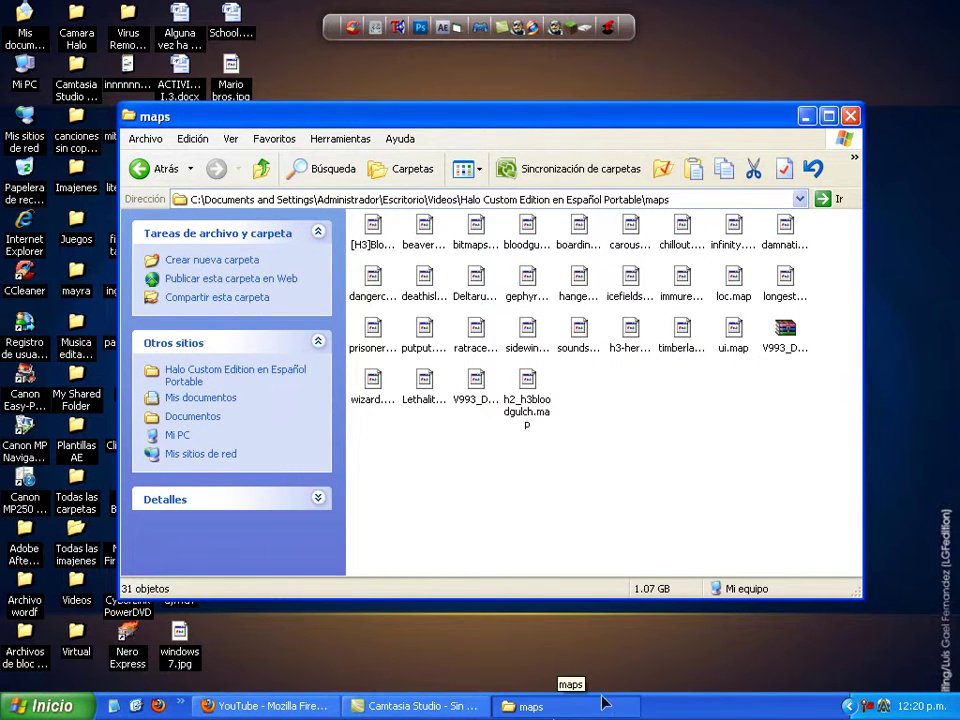
click(560, 707)
click(560, 707)
click(590, 714)
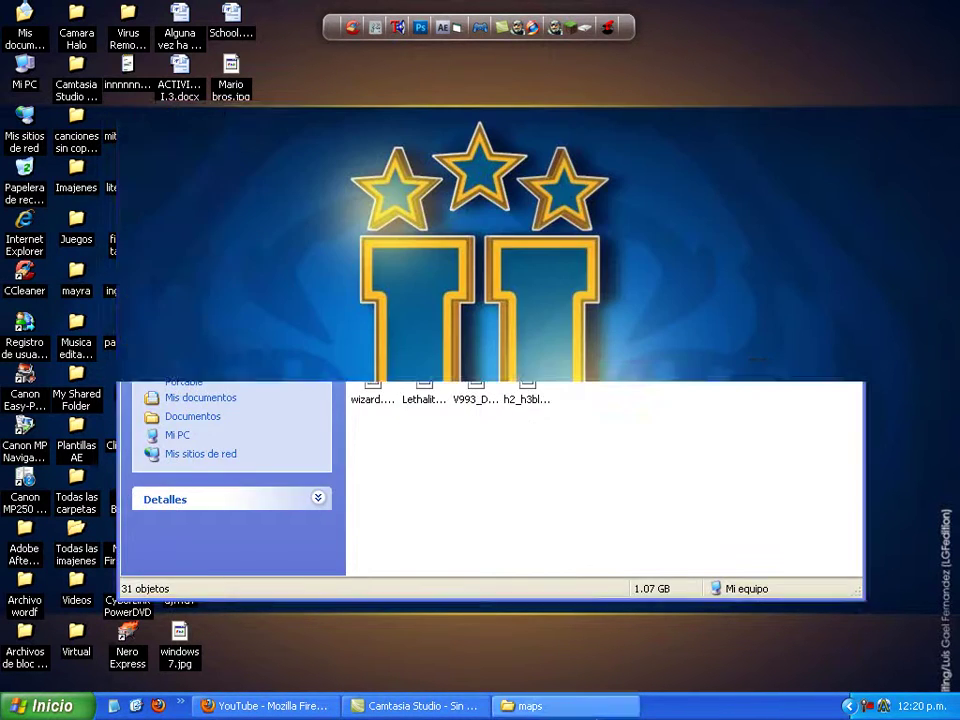
click(463, 408)
click(560, 707)
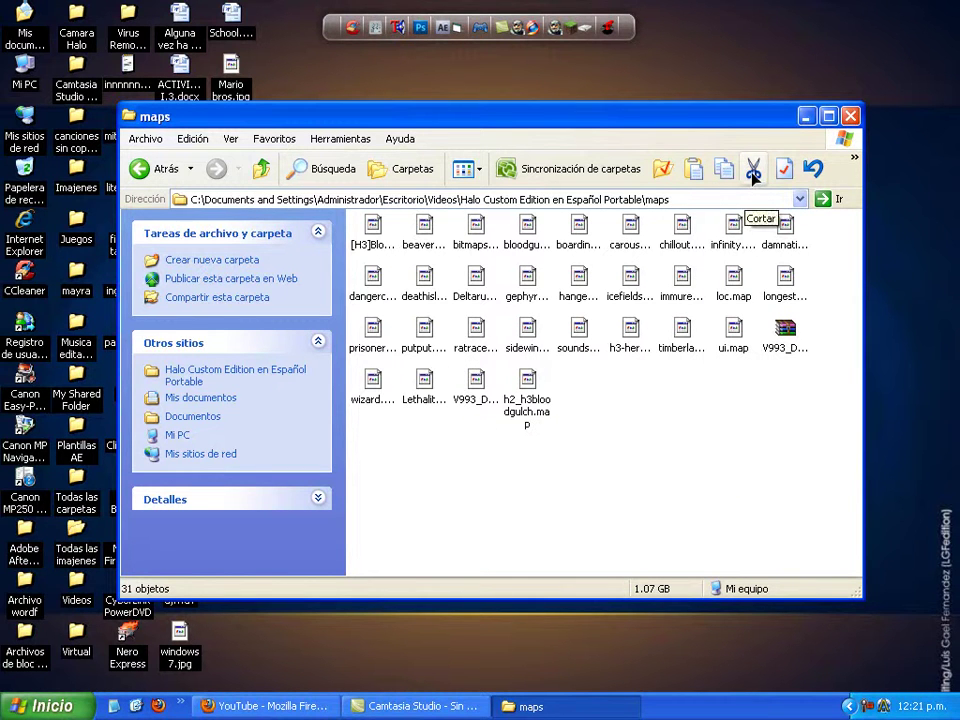
click(630, 288)
click(630, 342)
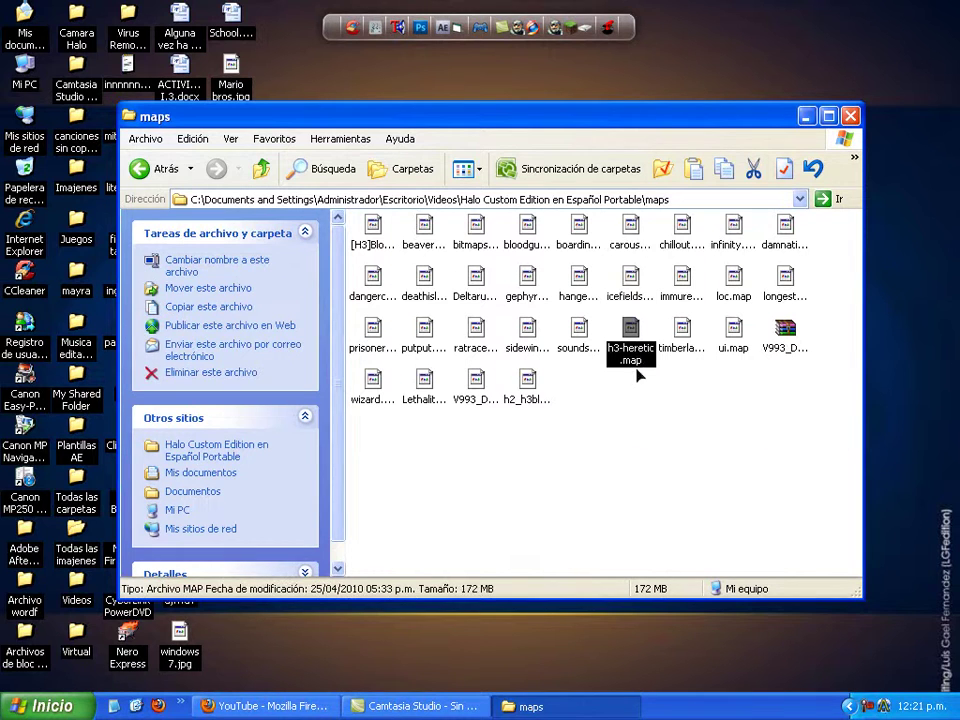
click(620, 448)
Step: Move the two extracted text files from the desktop into the Videos folder, then close that folder
click(536, 708)
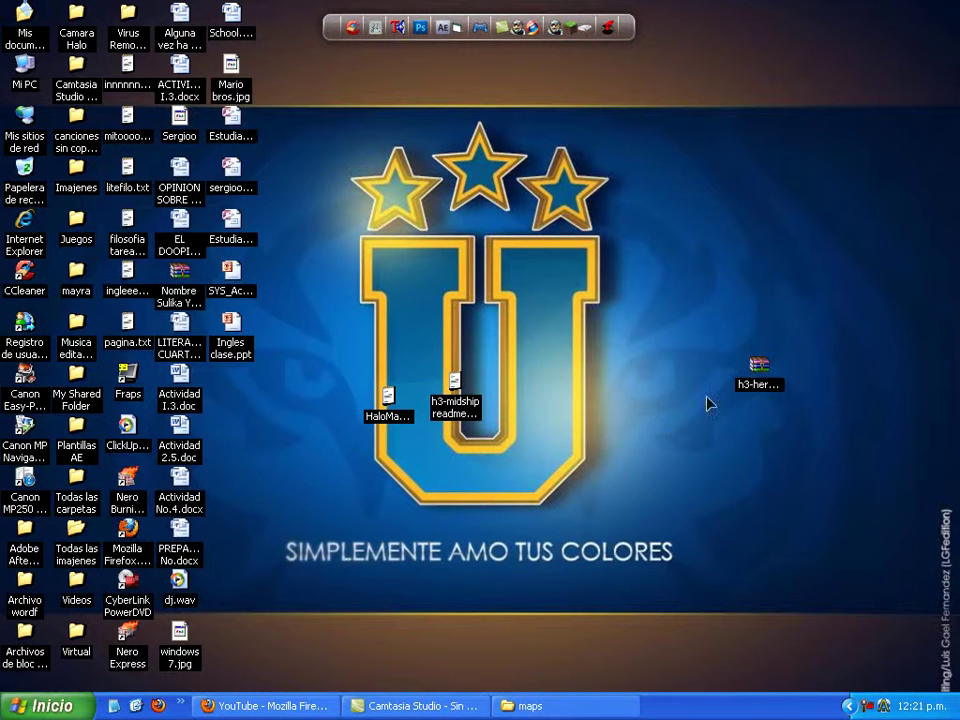
drag(481, 340, 538, 377)
drag(448, 423, 396, 467)
double_click(78, 589)
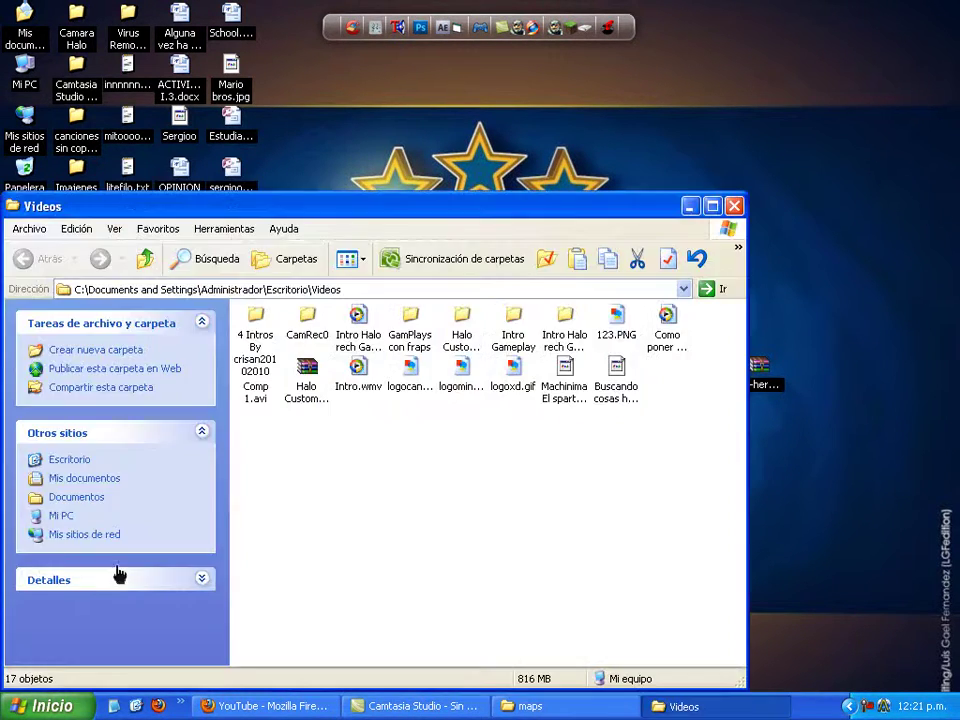
drag(544, 210, 535, 500)
drag(433, 406, 334, 478)
drag(336, 458, 431, 611)
drag(483, 502, 505, 277)
click(748, 272)
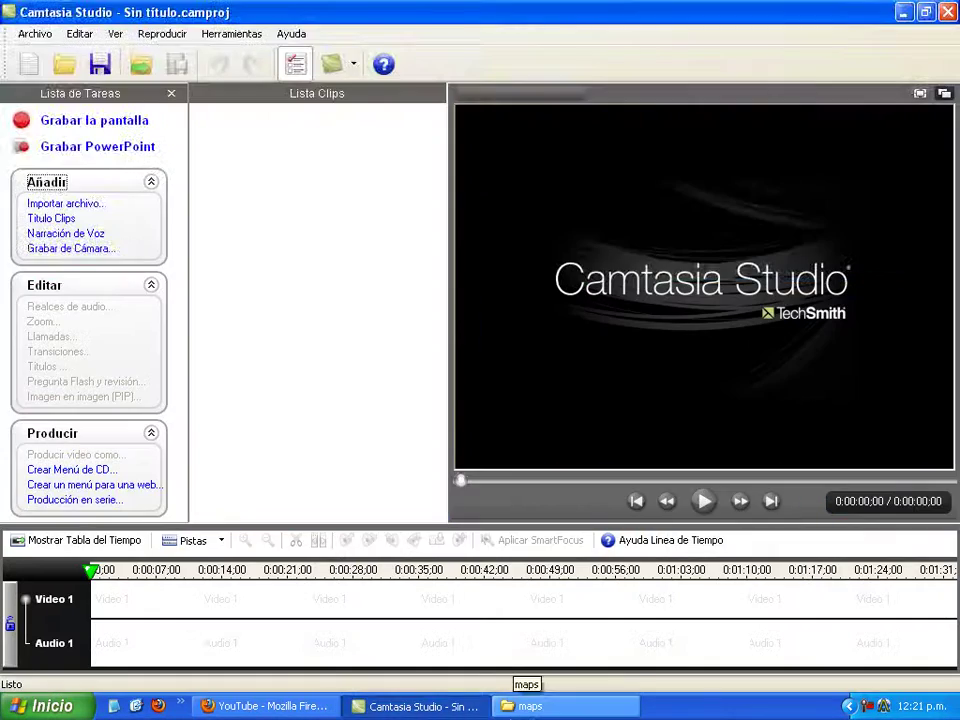
Step: Delete V993_Down.zip from the maps folder, sending it to the Recycle Bin, and close the folder
click(535, 706)
click(783, 333)
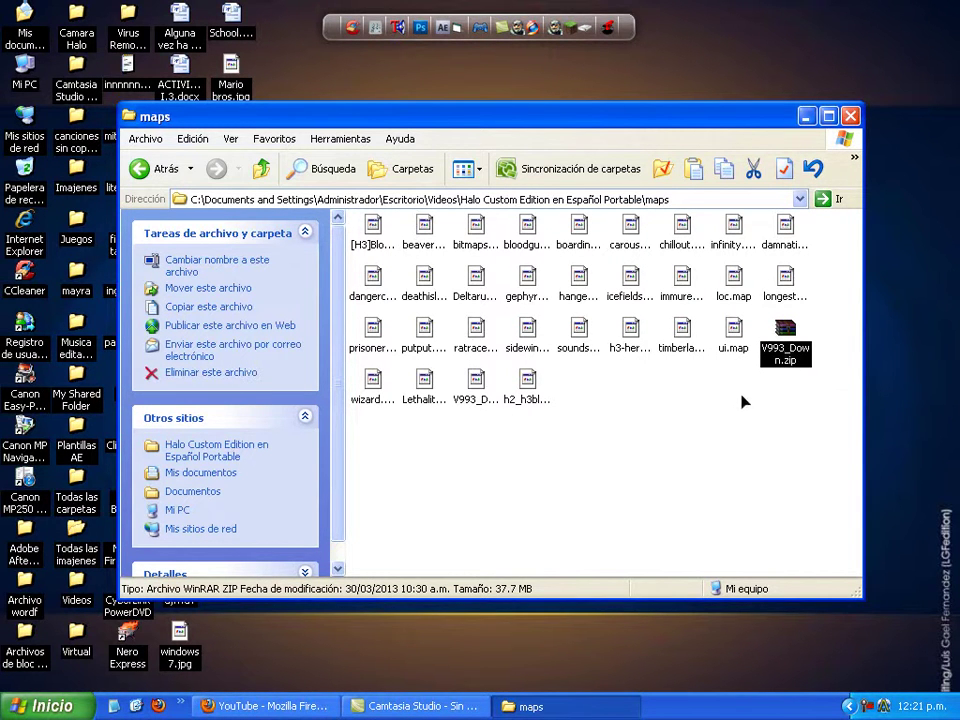
right_click(789, 341)
click(818, 587)
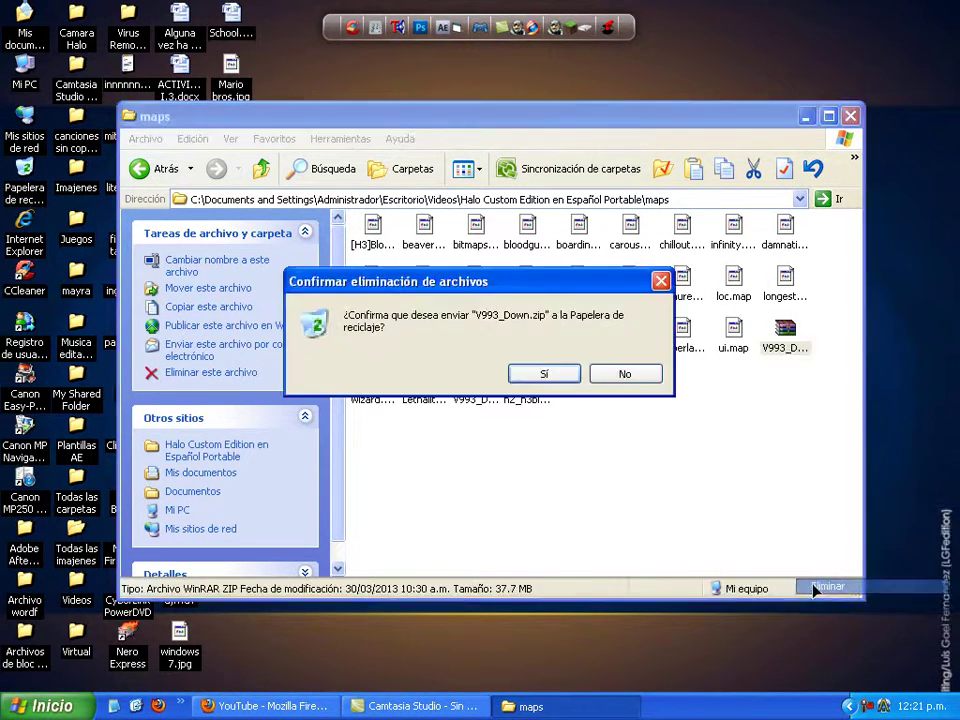
click(529, 378)
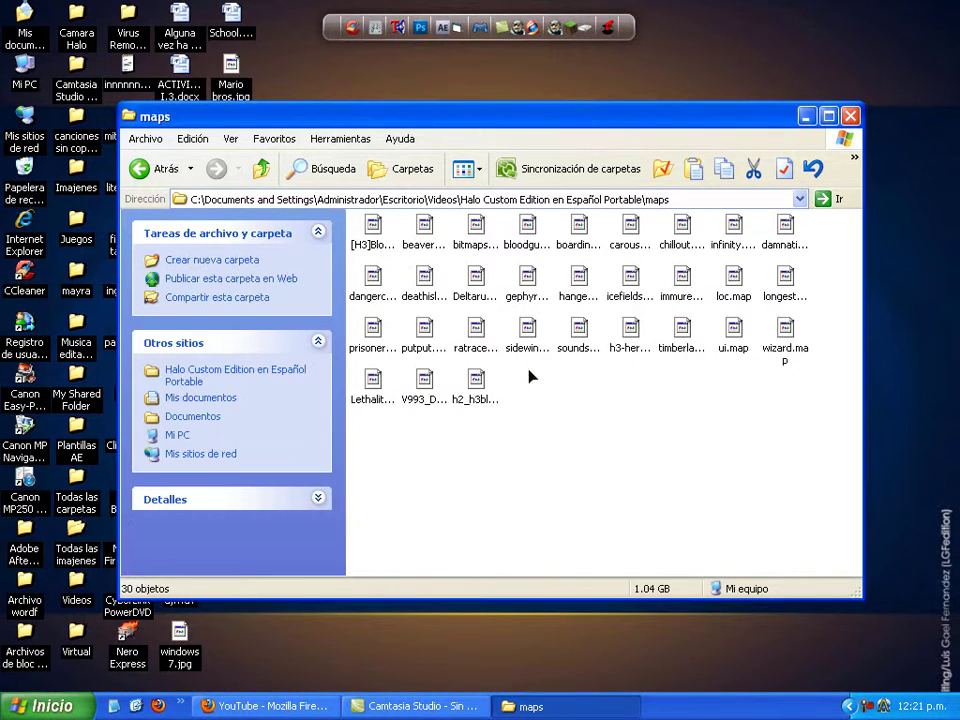
drag(576, 403, 803, 440)
click(851, 115)
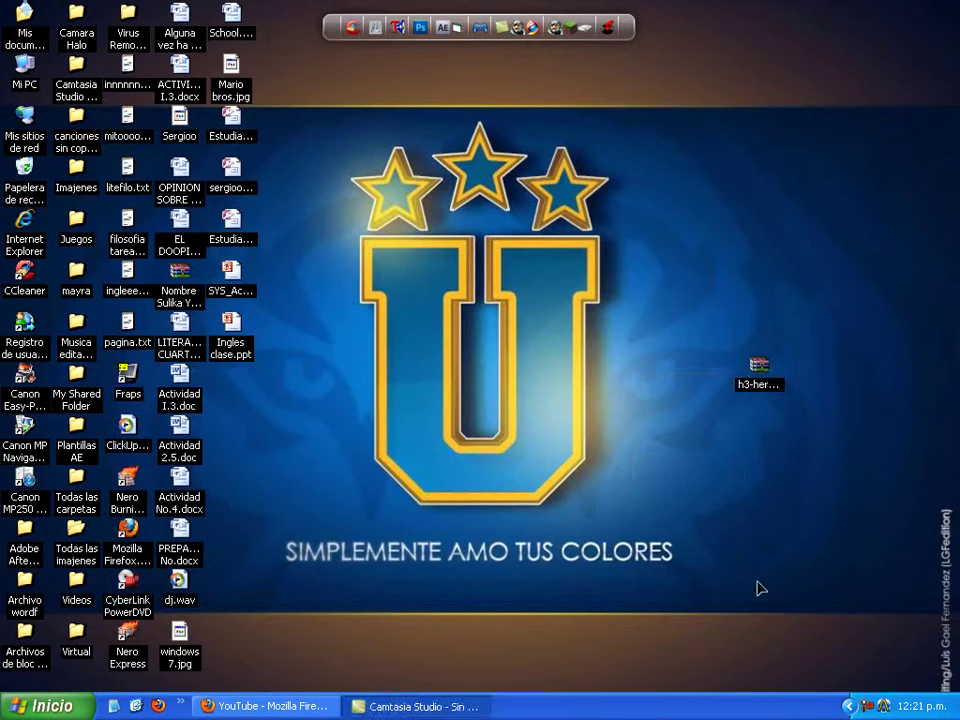
Step: Move h3-heretic.zip from the desktop into the Videos folder
drag(752, 362, 78, 602)
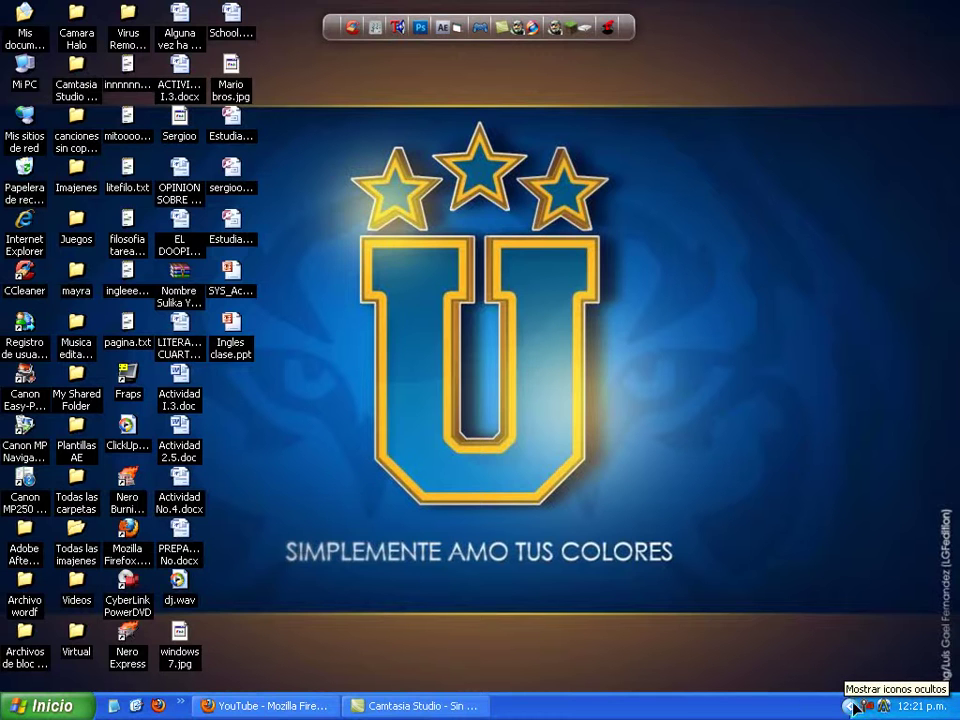
click(849, 708)
click(835, 707)
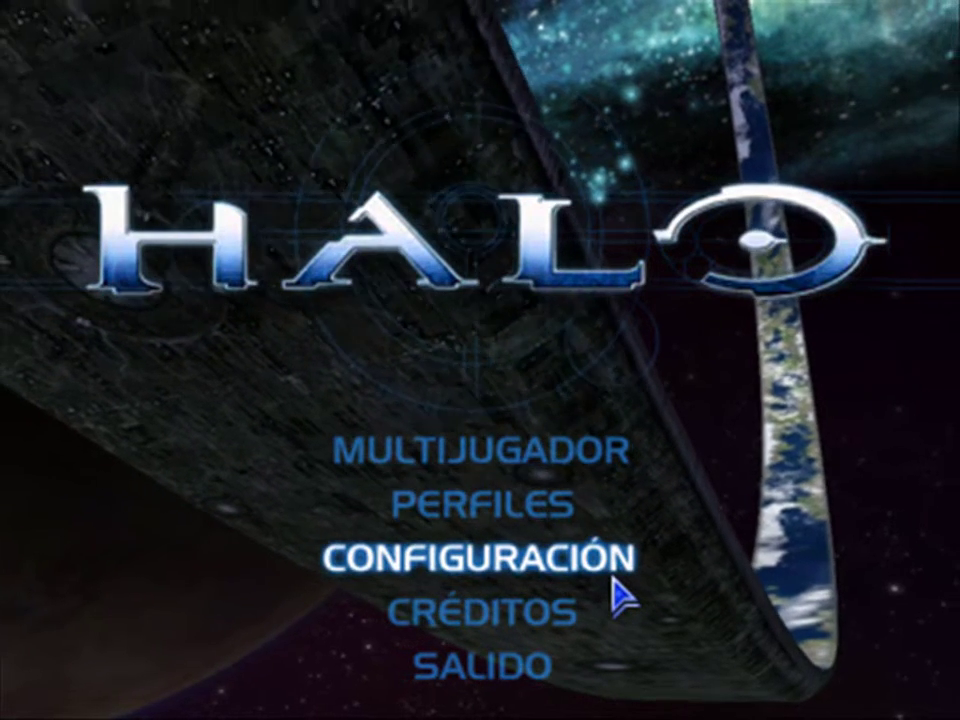
Step: Switch to Halo Custom Edition, begin creating a multiplayer game and choose h3-heretic as its map
click(598, 458)
click(133, 404)
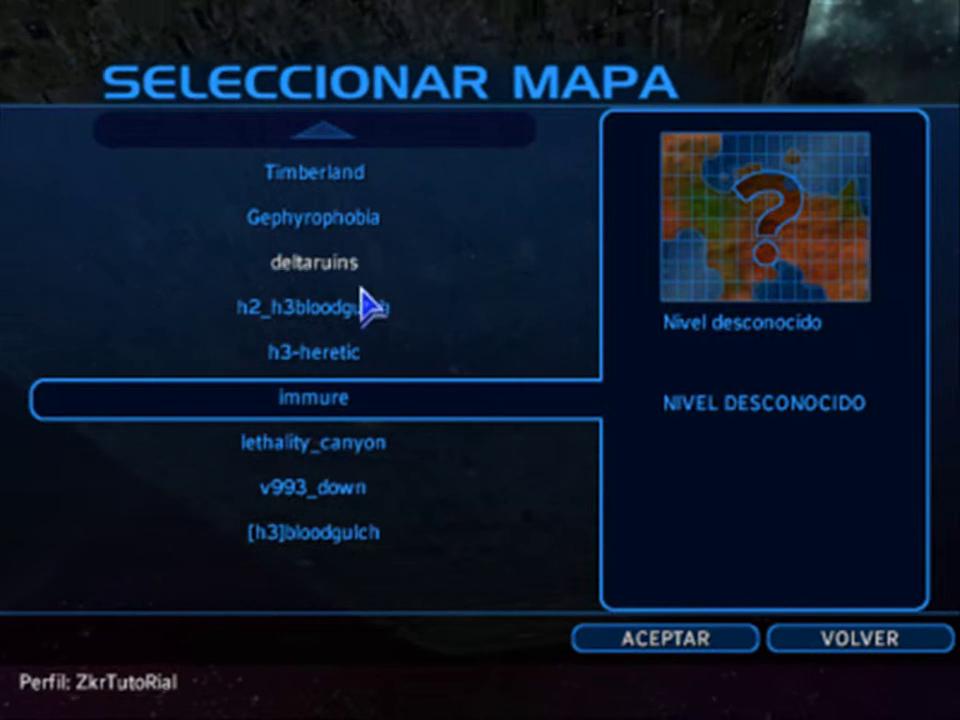
click(336, 136)
click(371, 565)
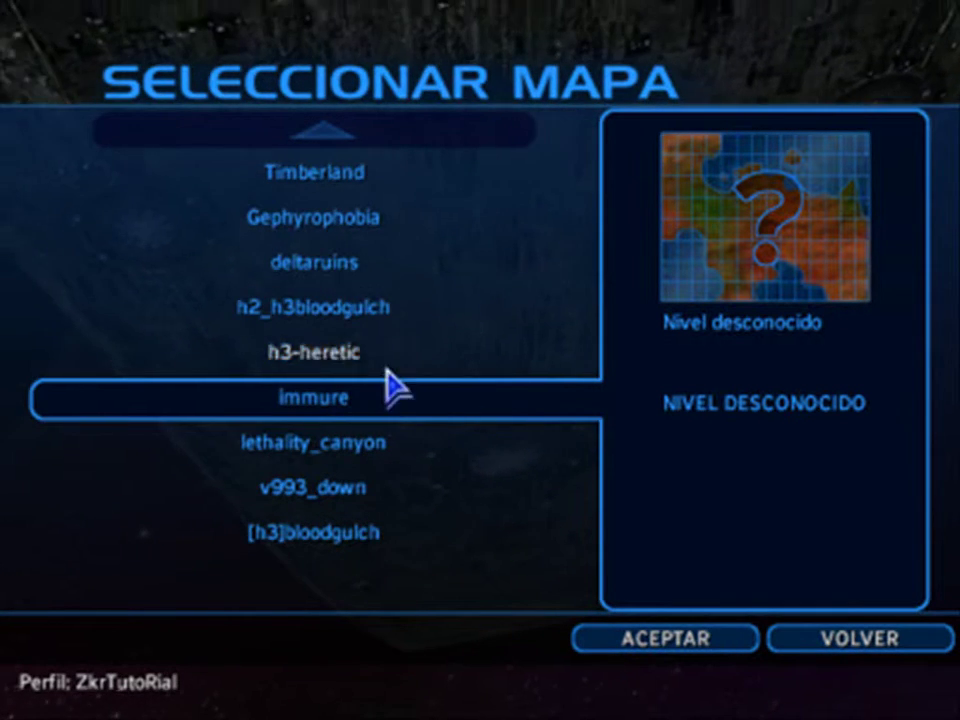
click(397, 314)
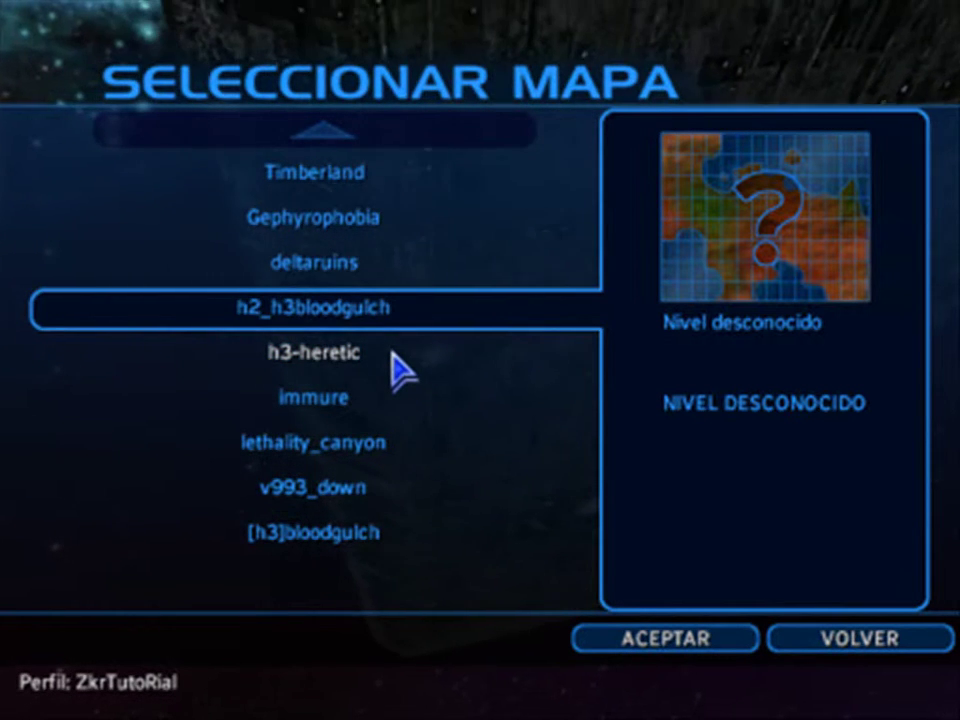
click(398, 365)
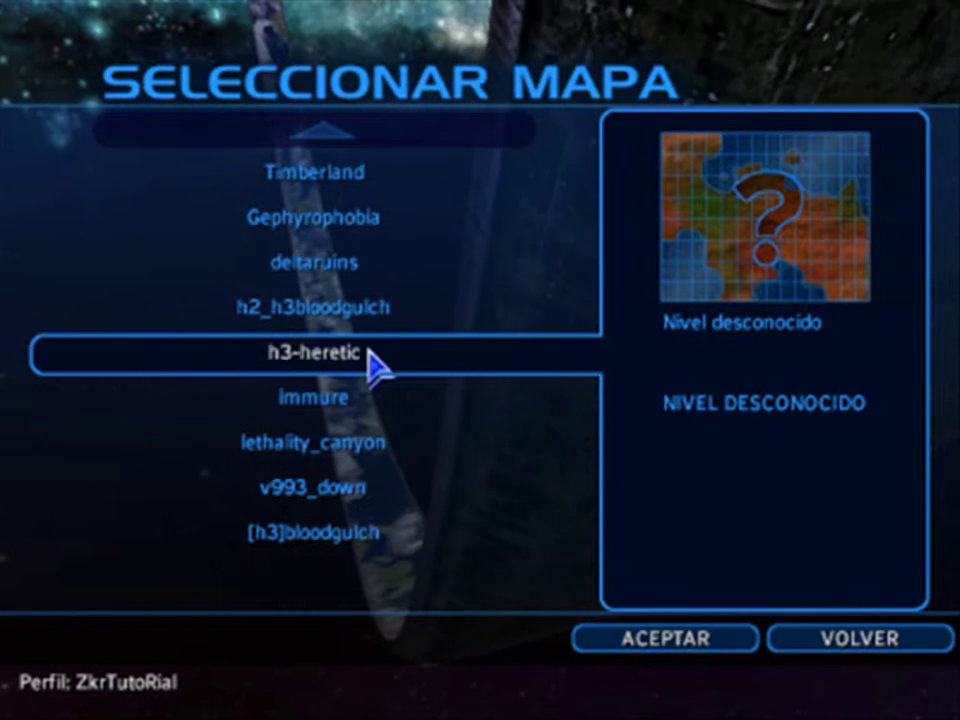
click(637, 640)
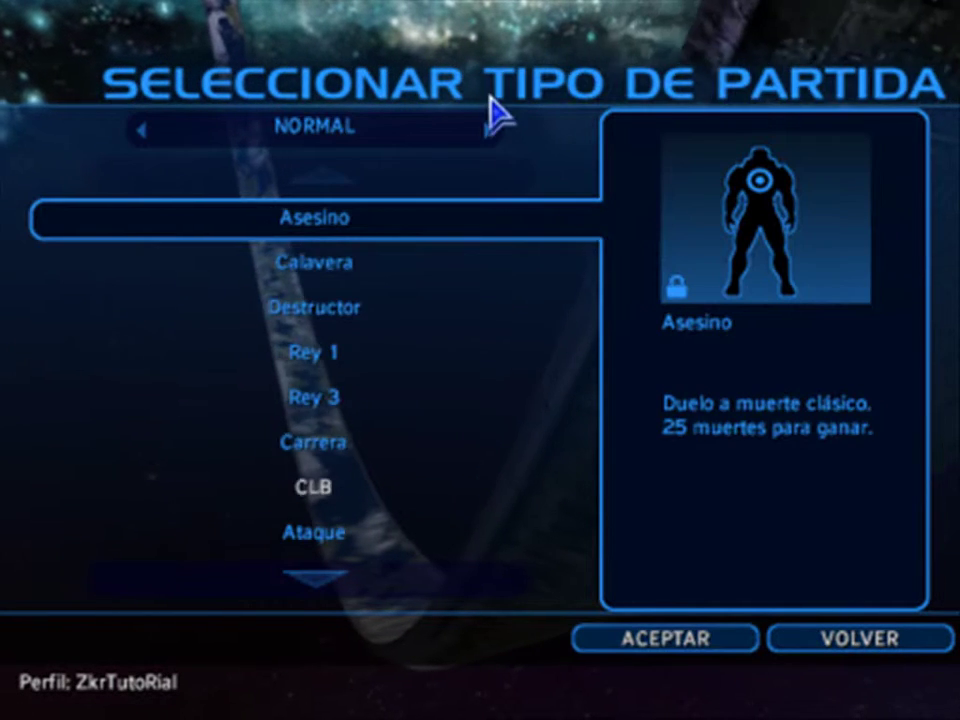
Step: Choose the personal game type Sniper and start the match with the existing server settings
click(488, 128)
click(484, 135)
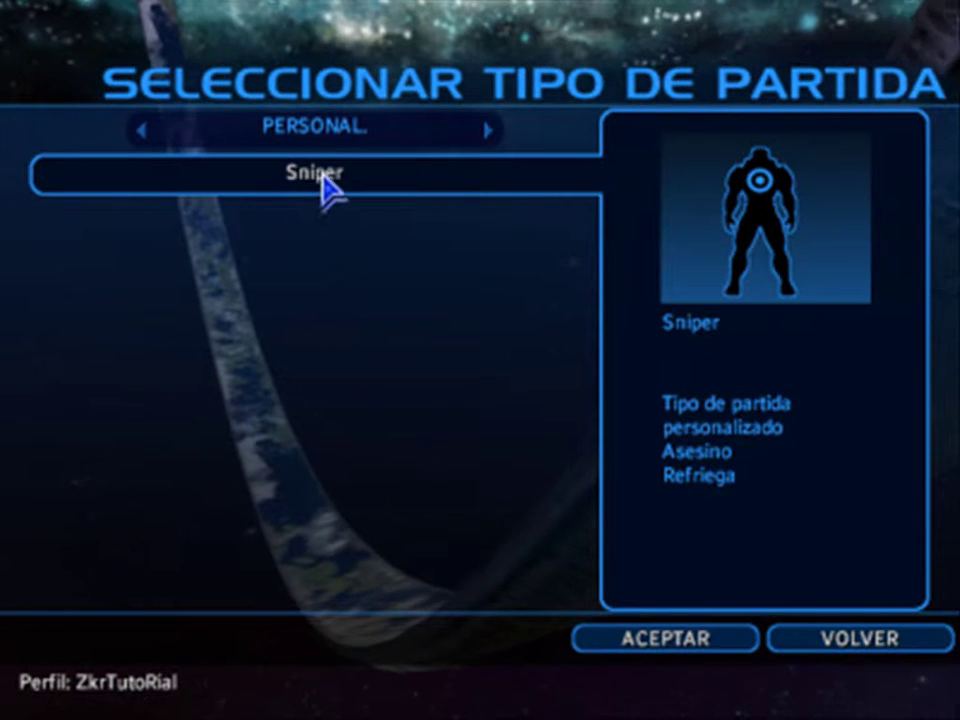
click(648, 637)
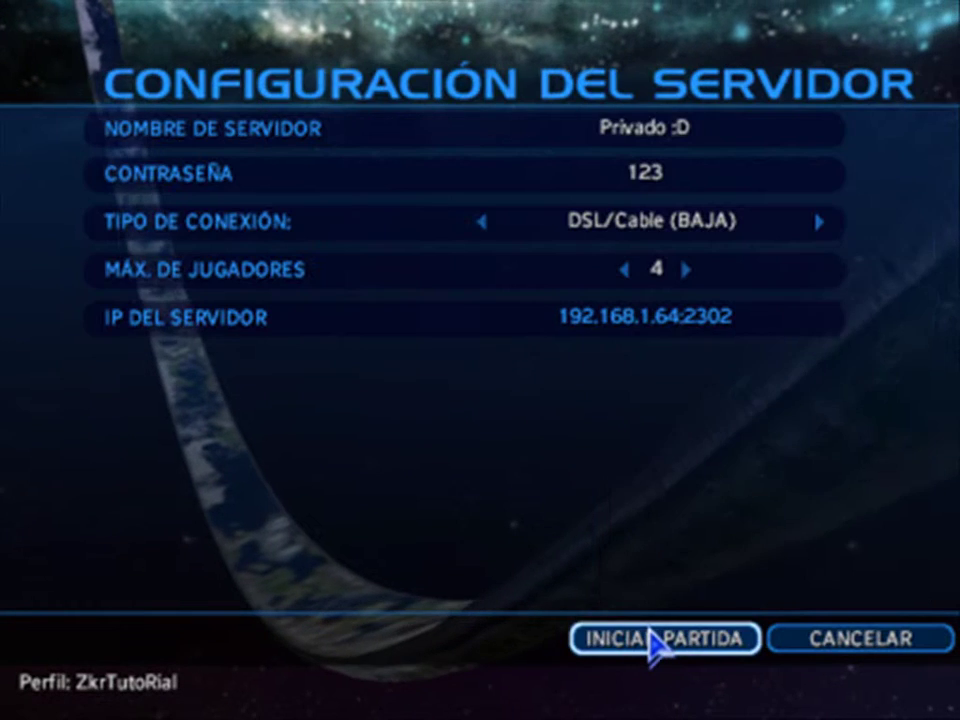
click(651, 634)
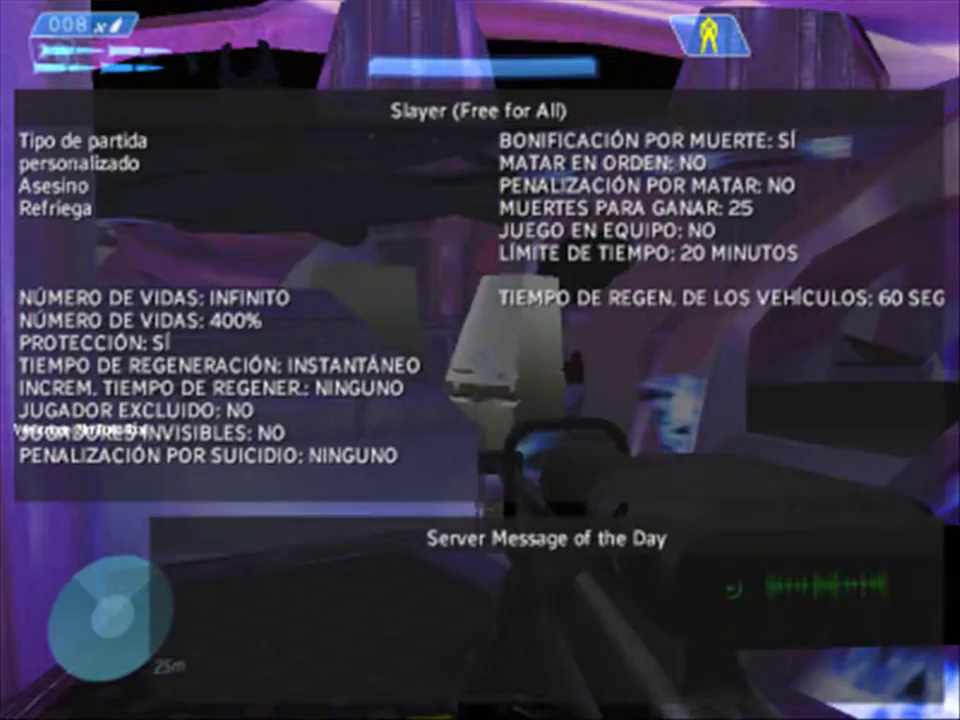
Step: Walk through the h3-heretic map's corridors and open areas to check that the installed map plays
key(w)
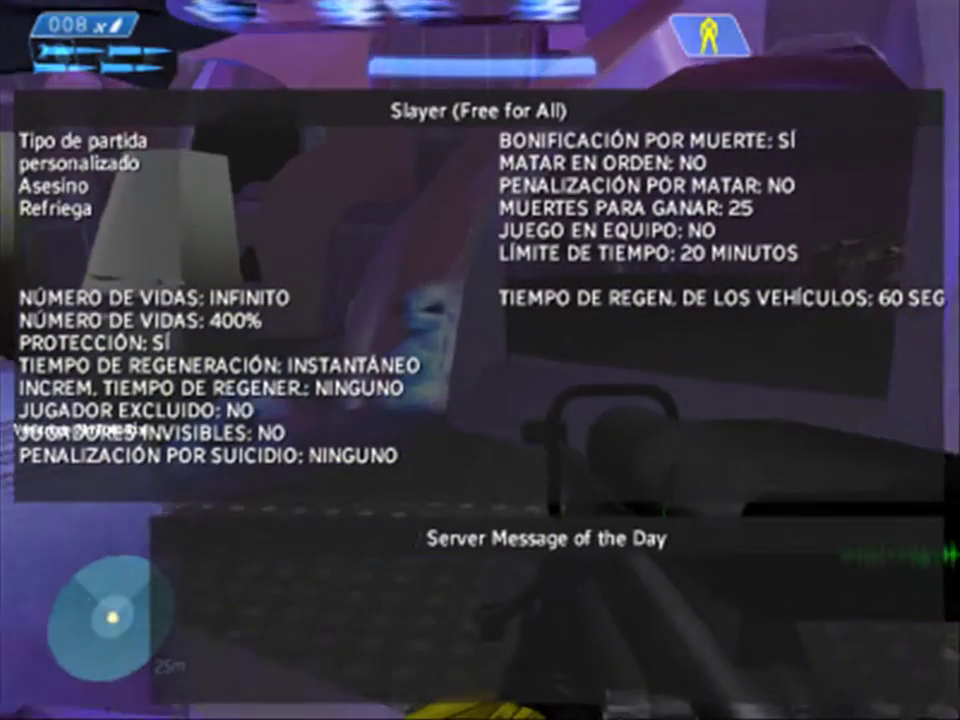
key(w)
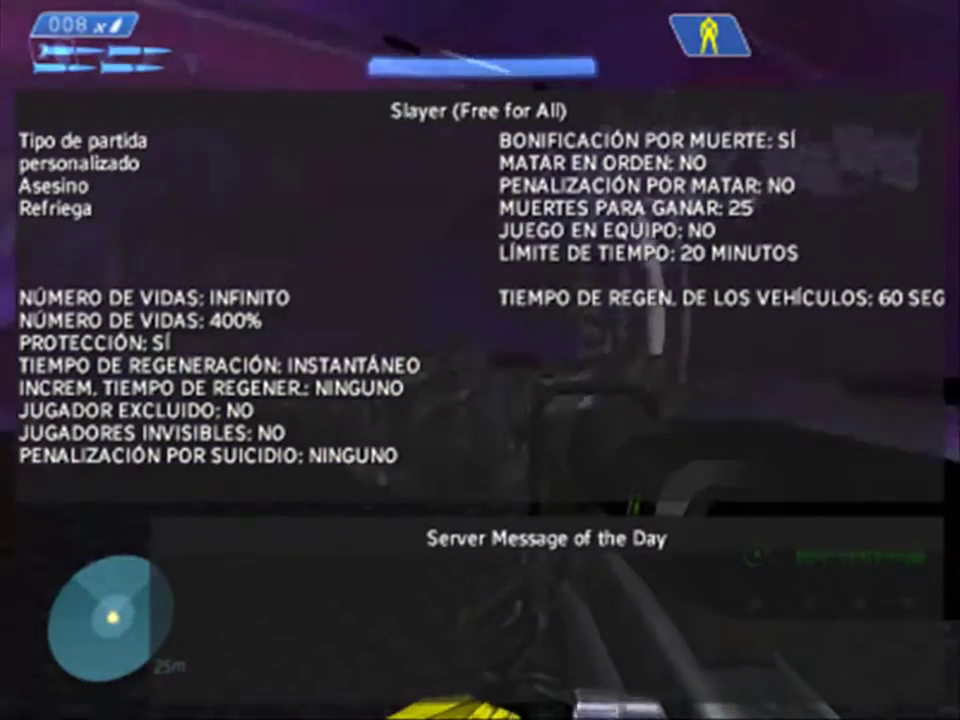
key(w)
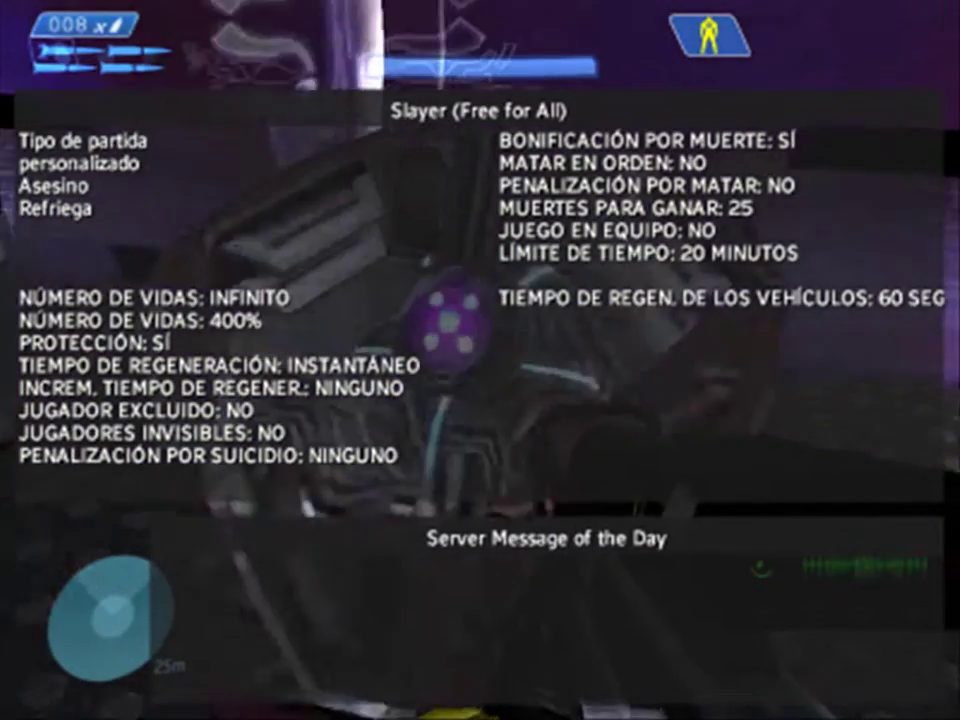
key(s)
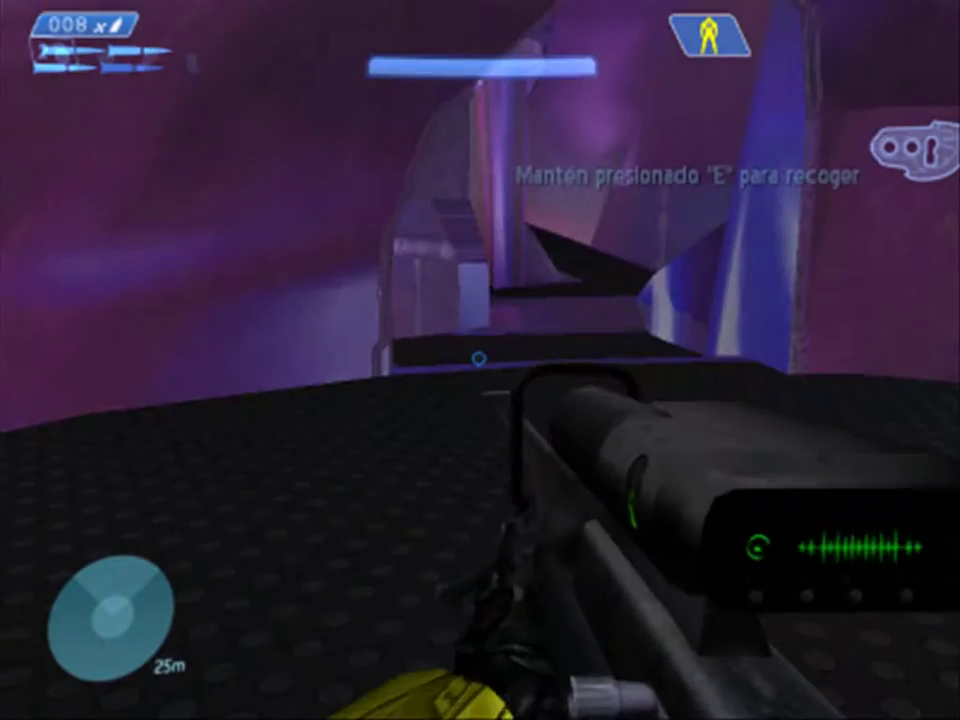
key(w)
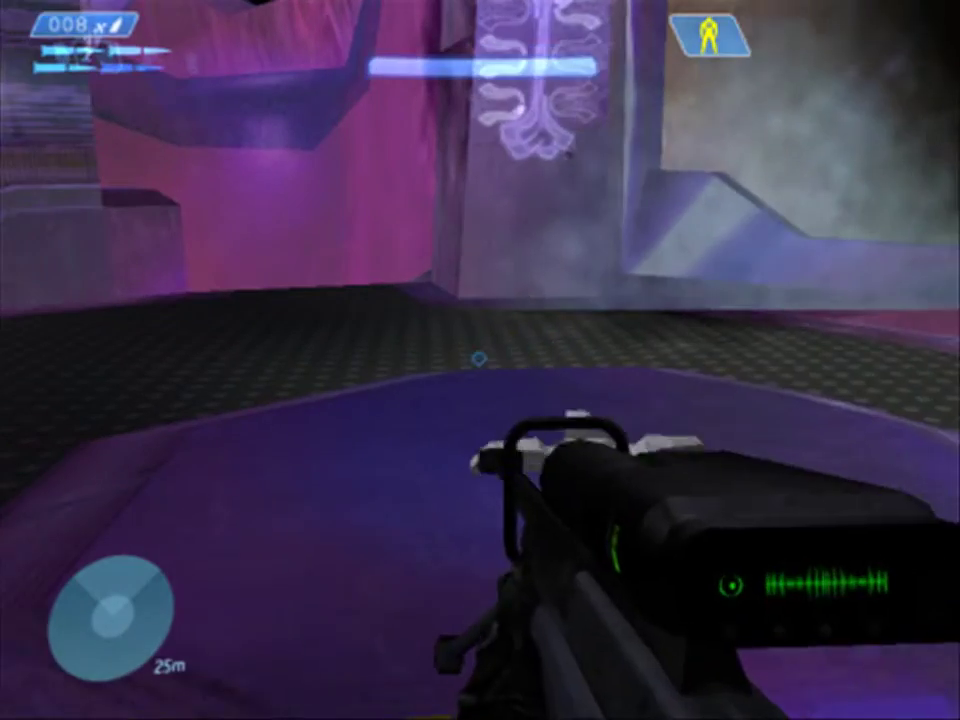
Step: Throw a grenade in the arena and pick up the assault rifle lying near the pink ramp
right_click(479, 358)
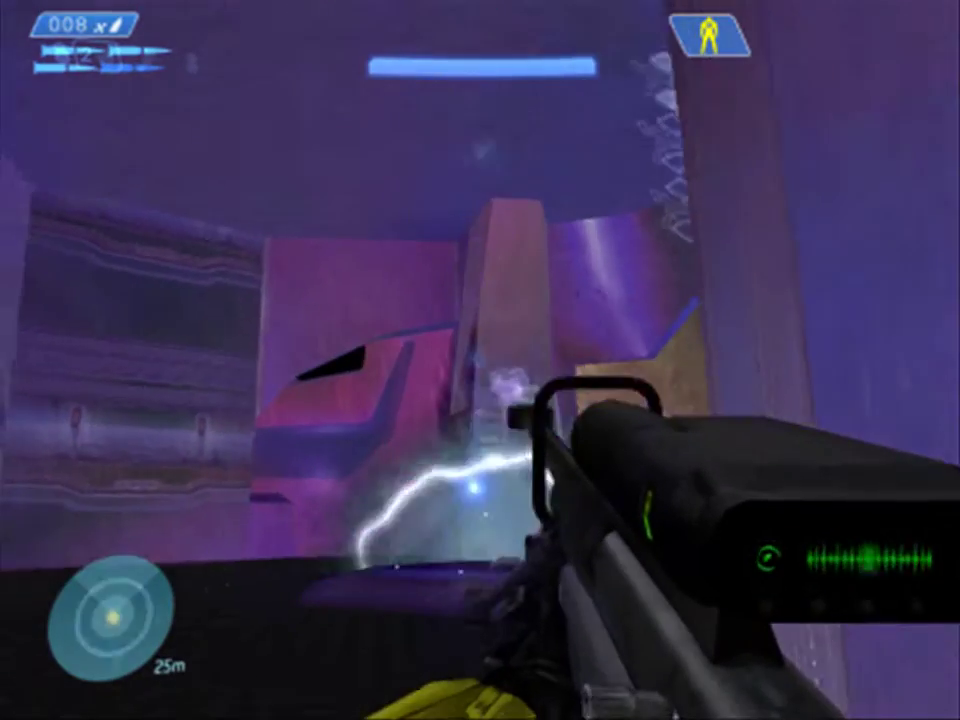
key(w)
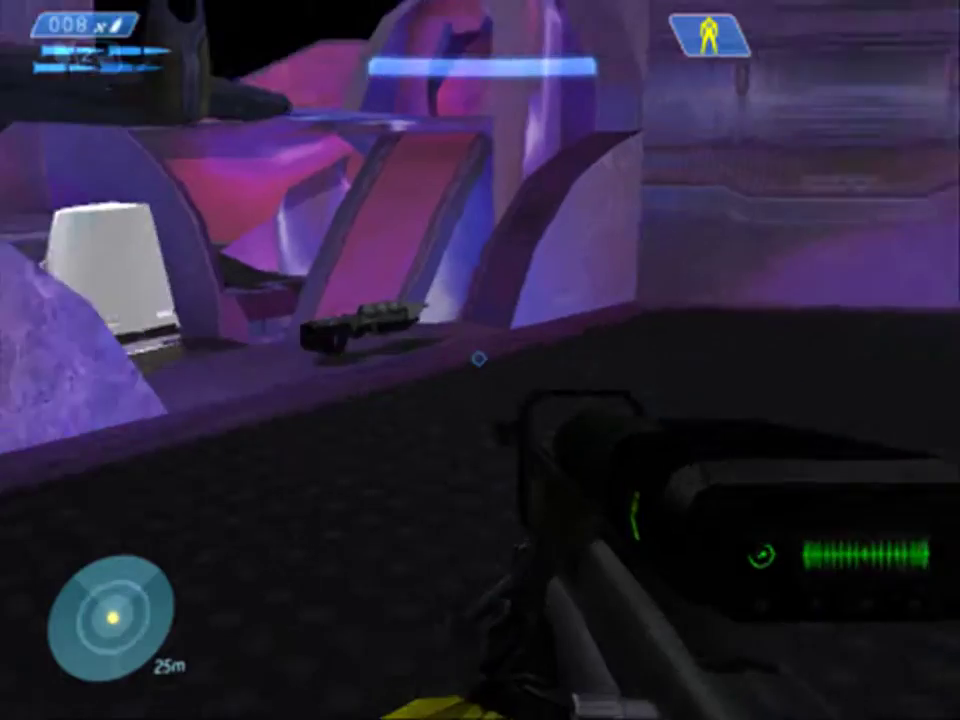
key(f)
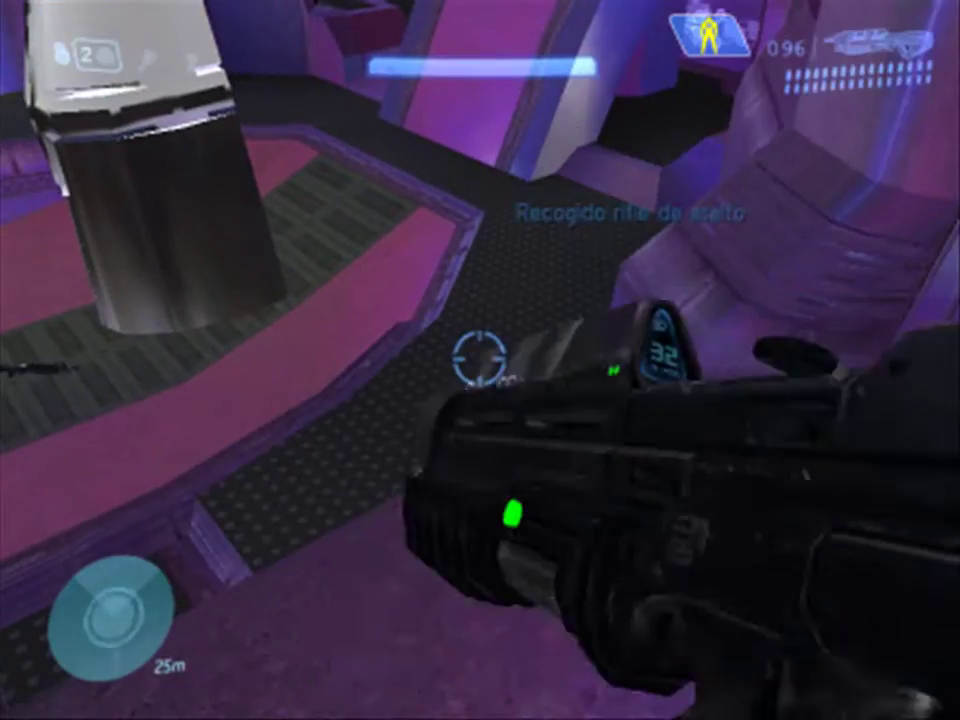